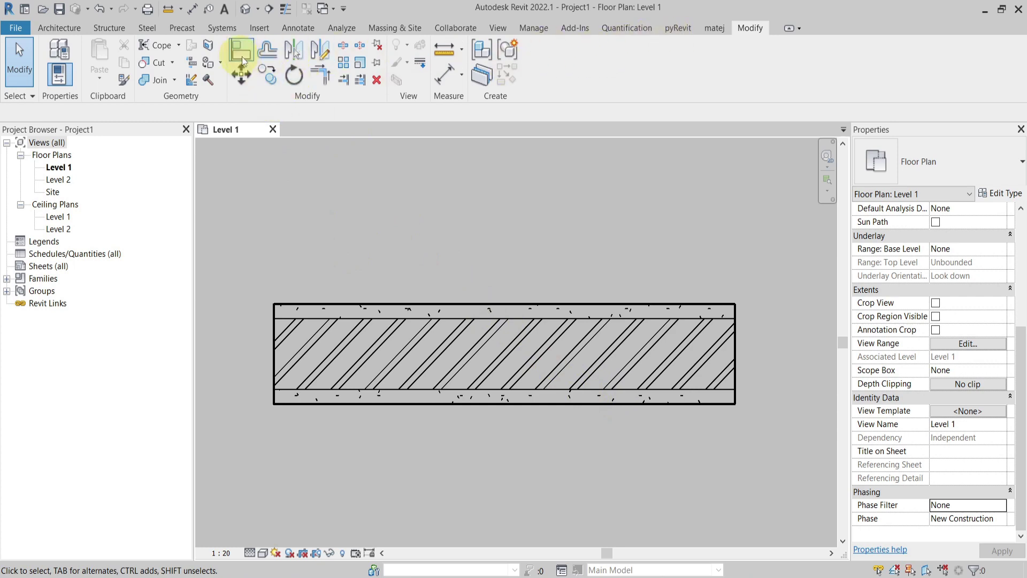
Switch the ribbon to the Manage tab.
left_click(533, 28)
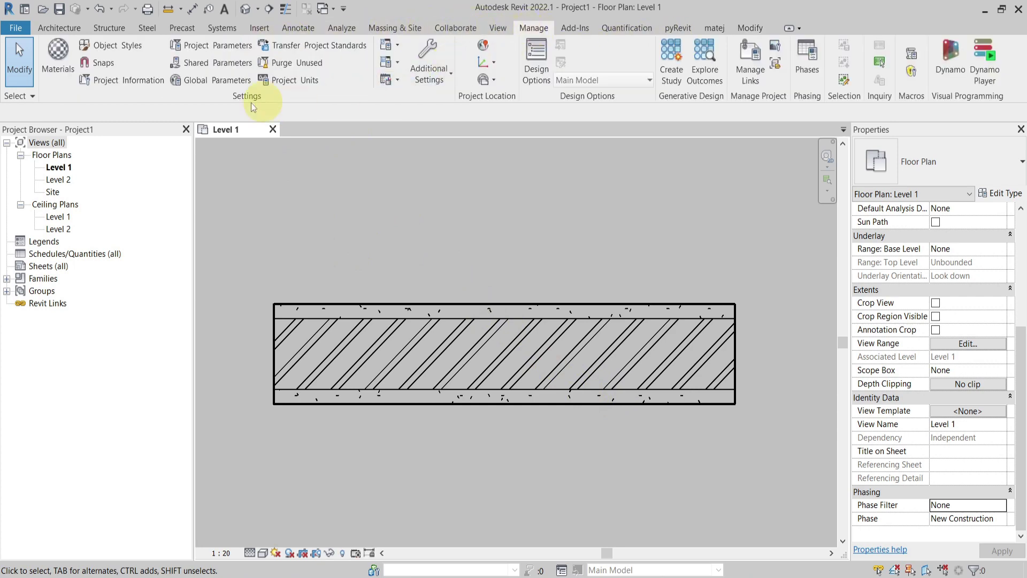
left_click(106, 46)
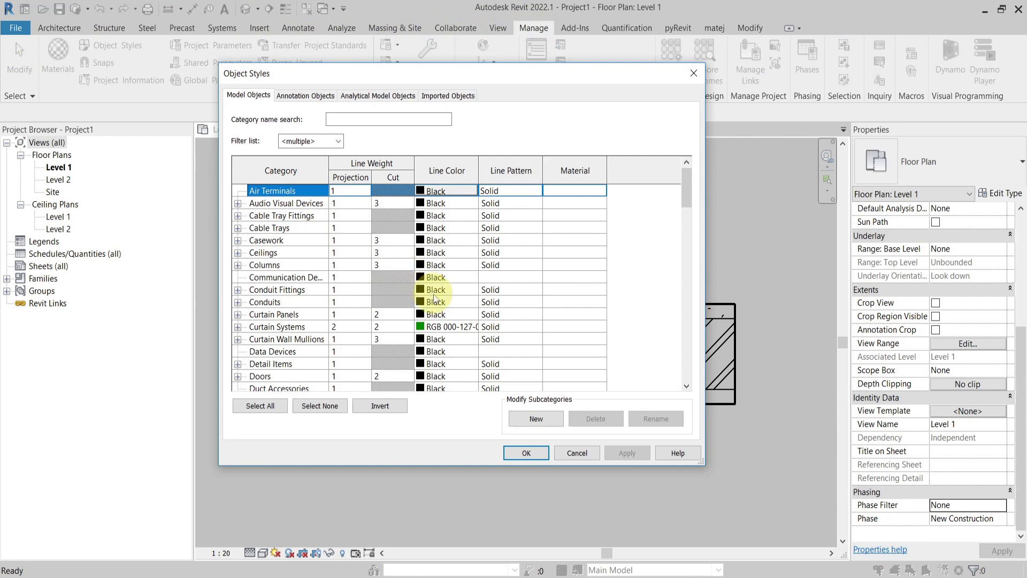
scroll(423, 298, "down", 3)
left_click_drag(688, 213, 693, 159)
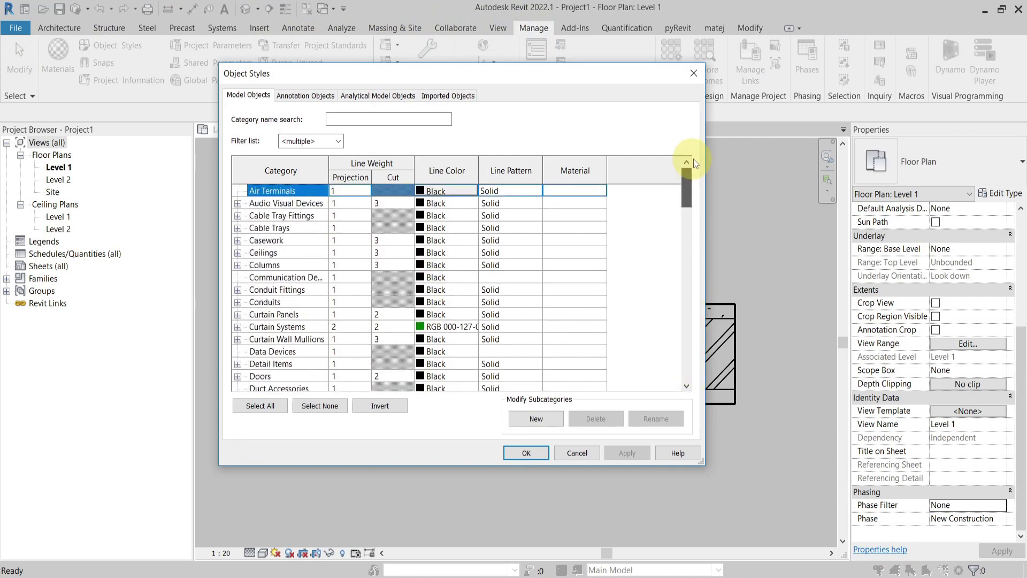
left_click(528, 452)
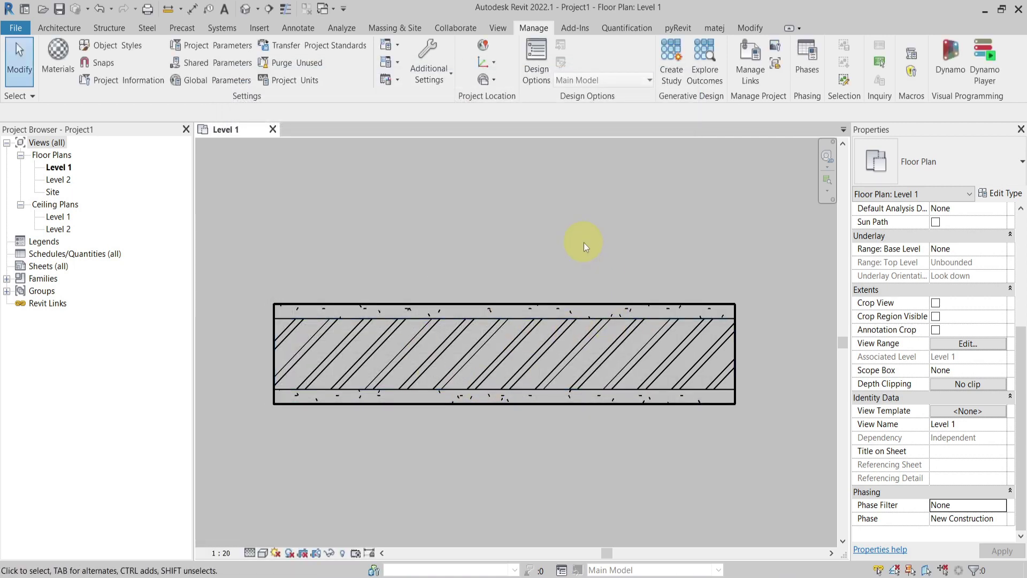
key("v")
key("v")
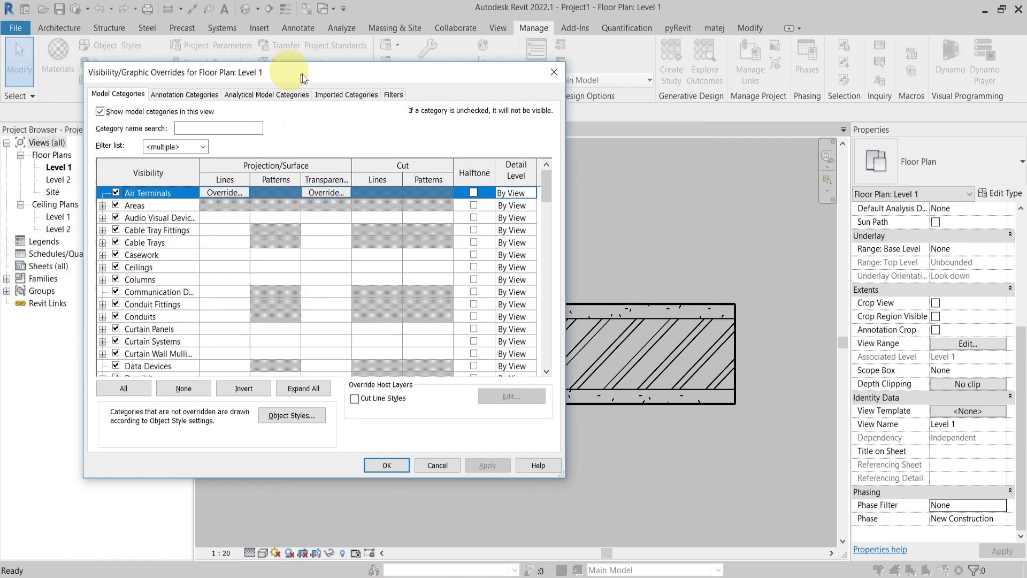
Give the Walls category a red Cut Lines override in Level 1's Visibility/Graphic Overrides.
left_click_drag(302, 79, 377, 93)
left_click(240, 330)
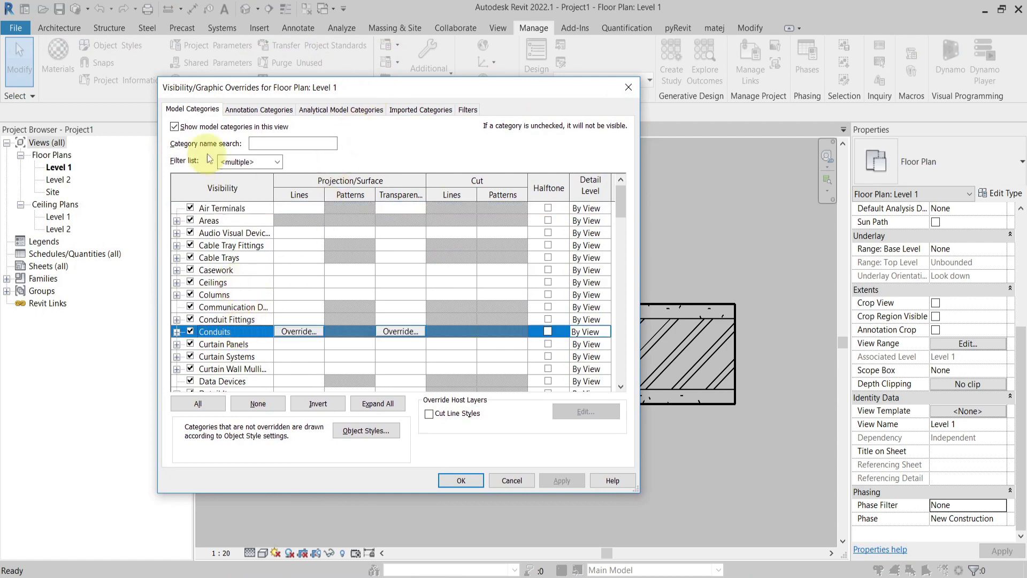
key("w")
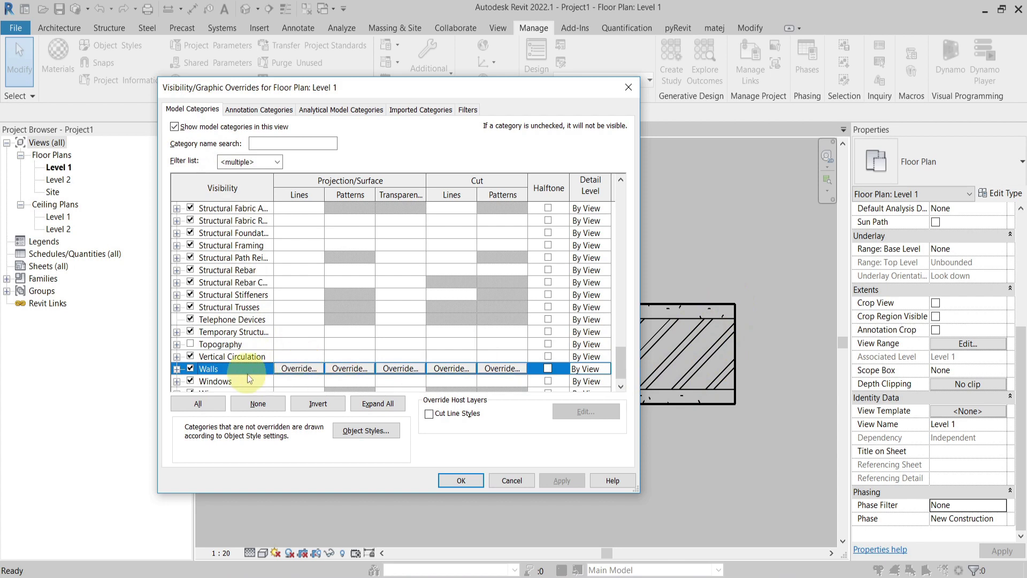
left_click(448, 368)
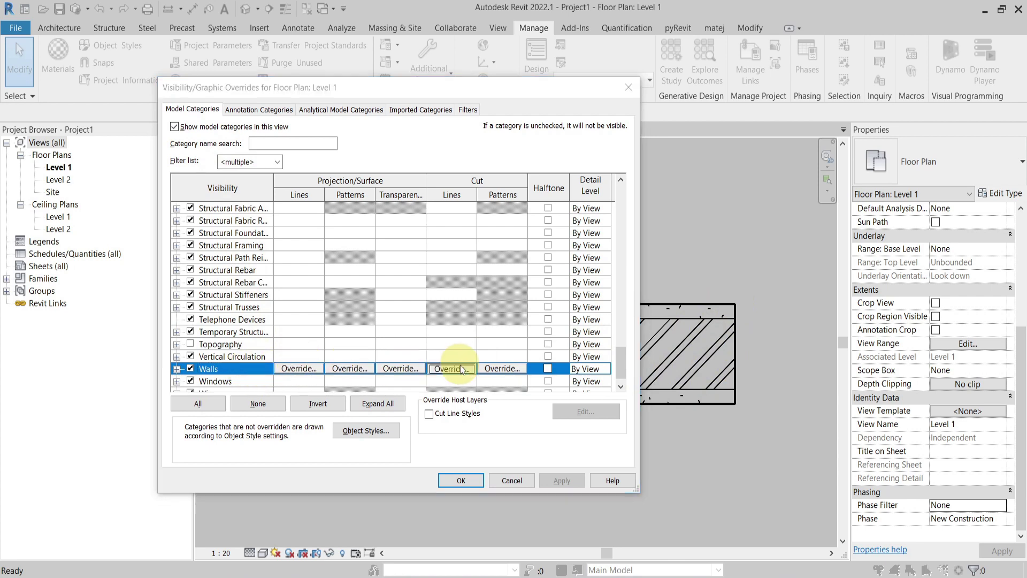
left_click(403, 287)
left_click(283, 302)
left_click(447, 408)
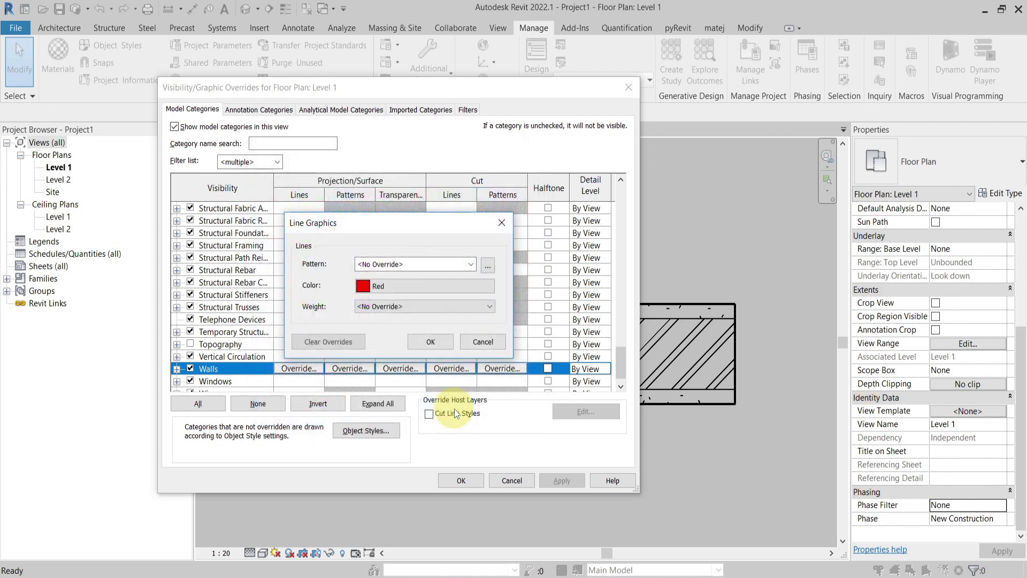
left_click(431, 342)
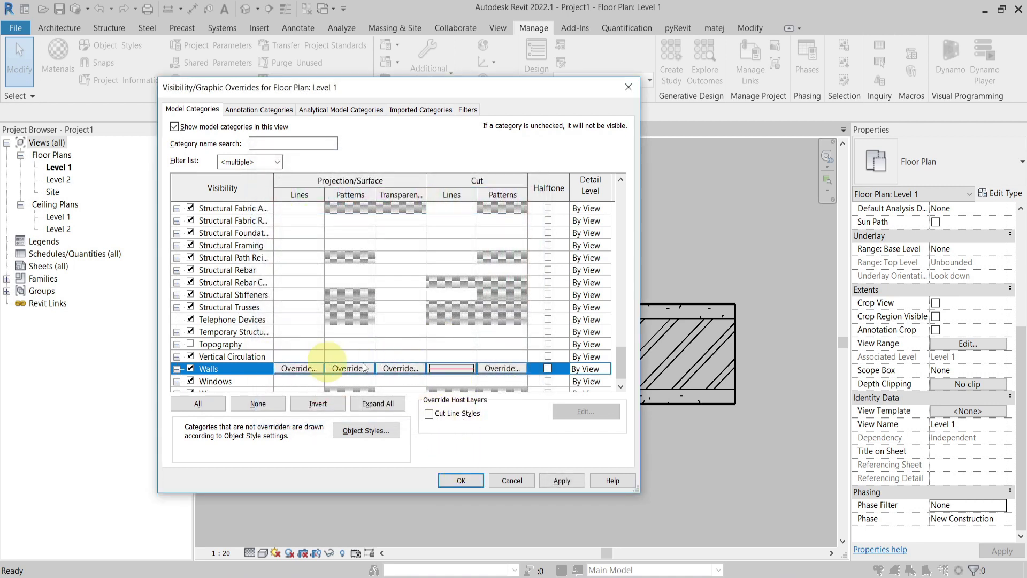
left_click(461, 479)
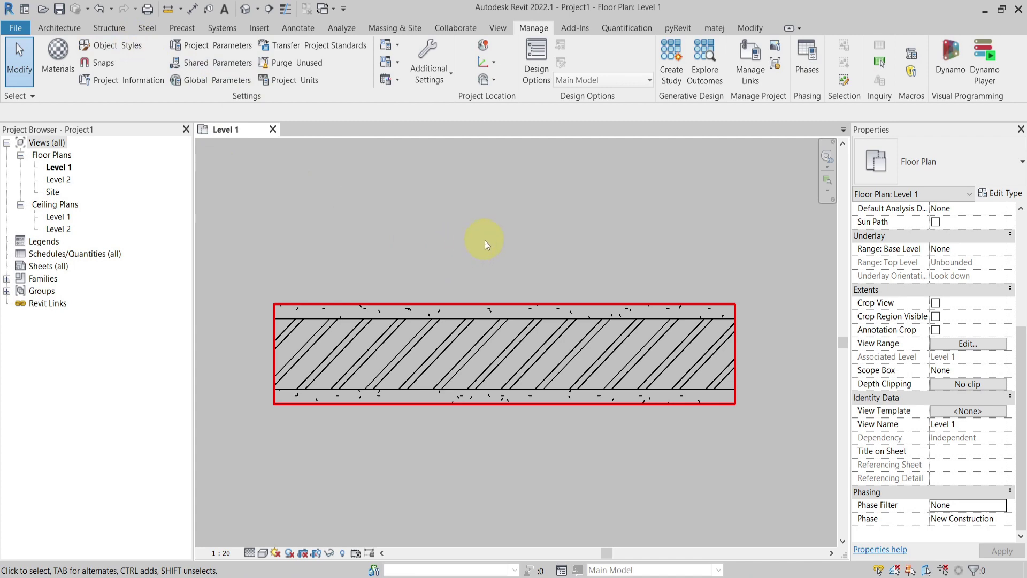
key("v")
key("g")
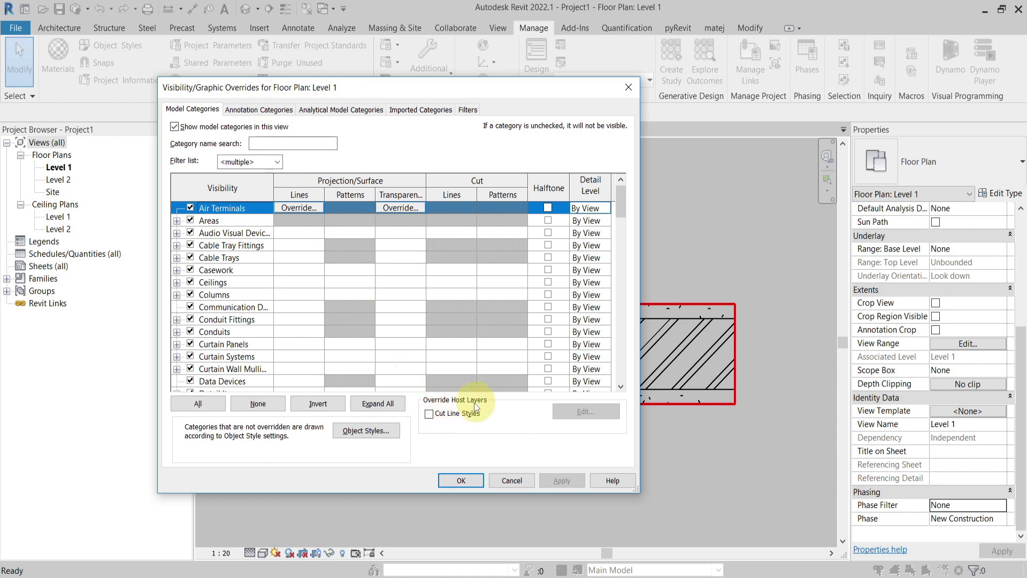
Enable Override Host Layers Cut Line Styles for walls, keeping Structure [1] green.
left_click(430, 414)
left_click(569, 413)
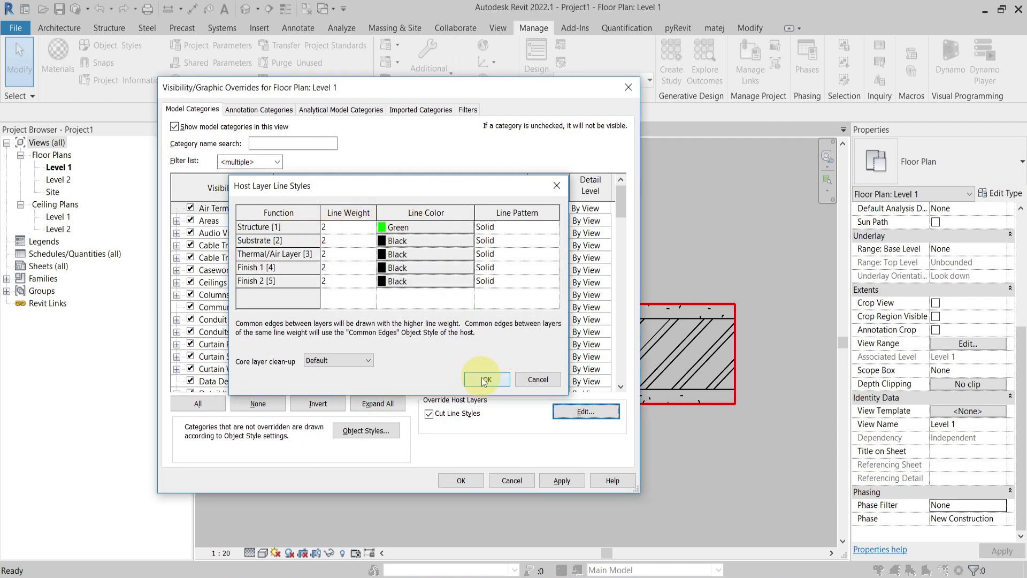
left_click(486, 379)
left_click(475, 479)
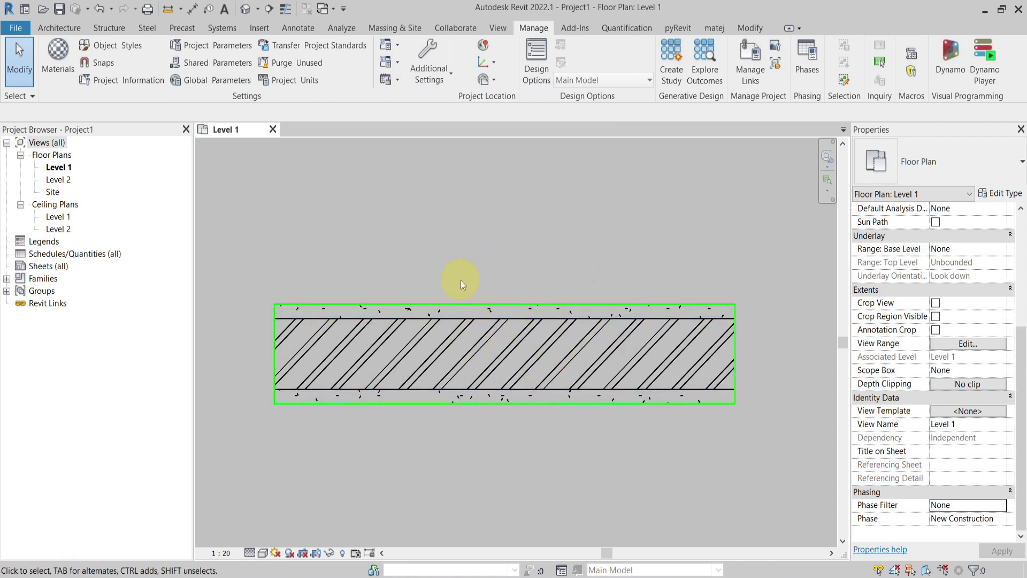
Review the wall host layer line styles again and close without changes.
key("v")
key("v")
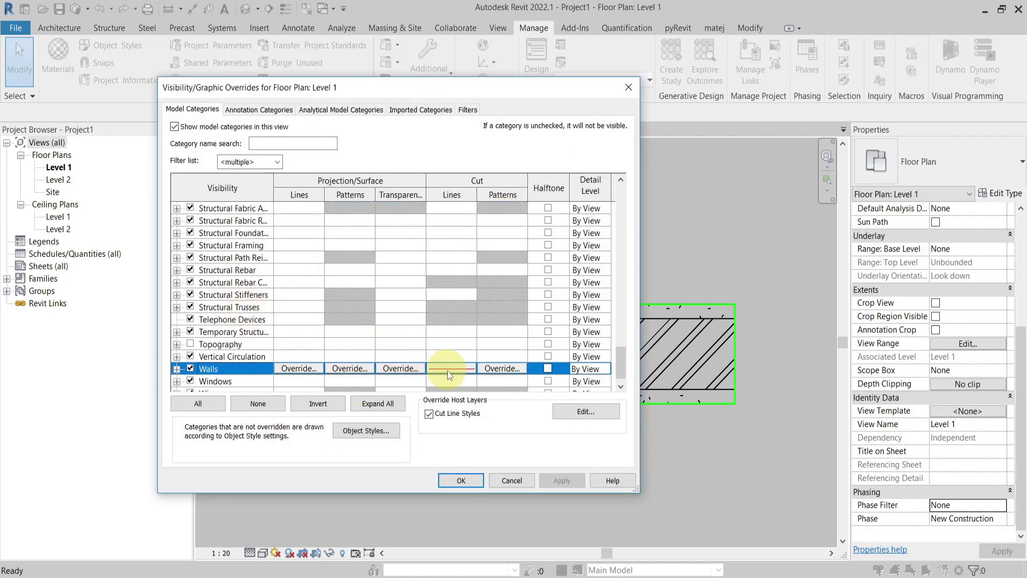
left_click(559, 409)
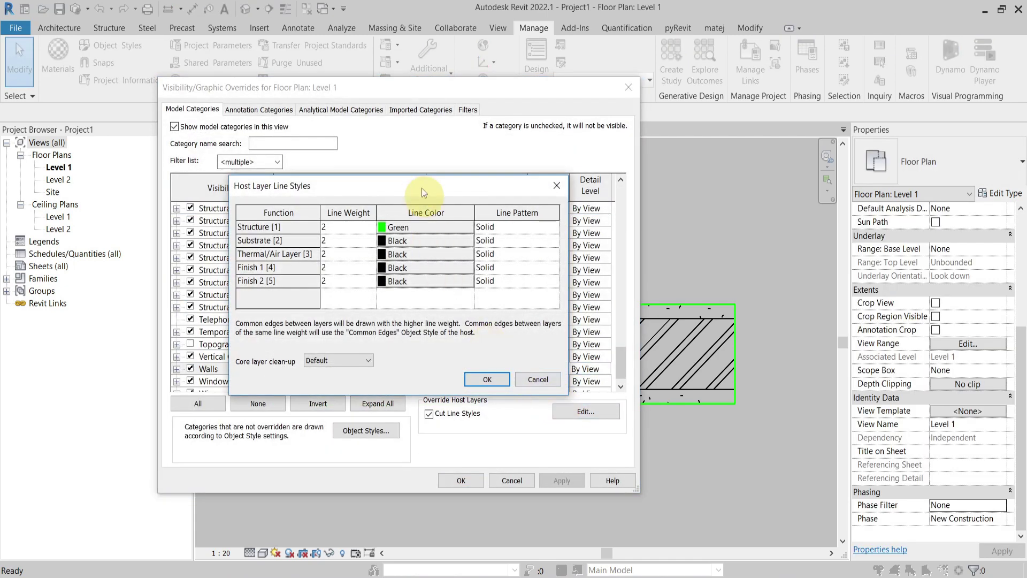
left_click_drag(421, 188, 345, 136)
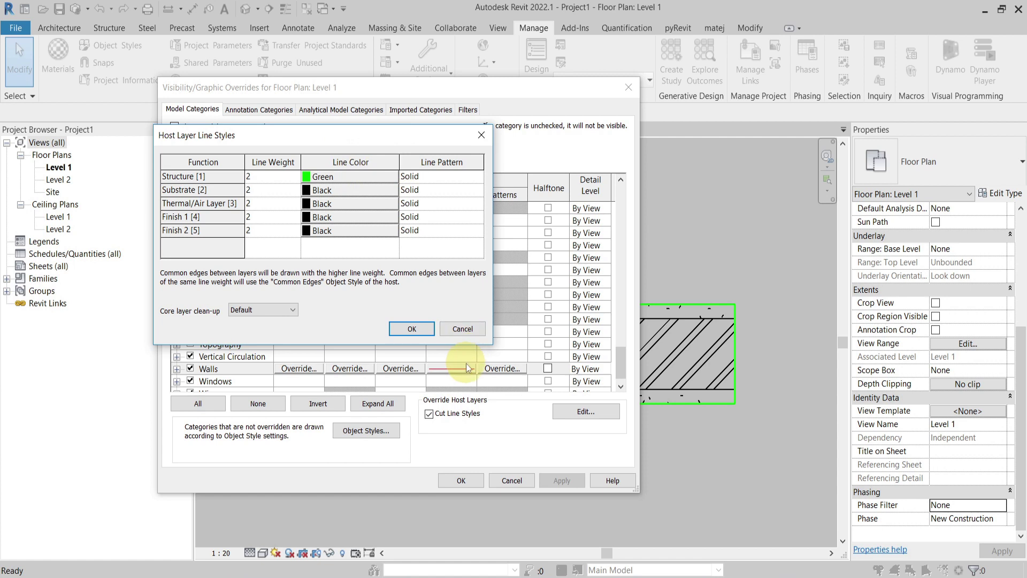
left_click(411, 329)
left_click(461, 480)
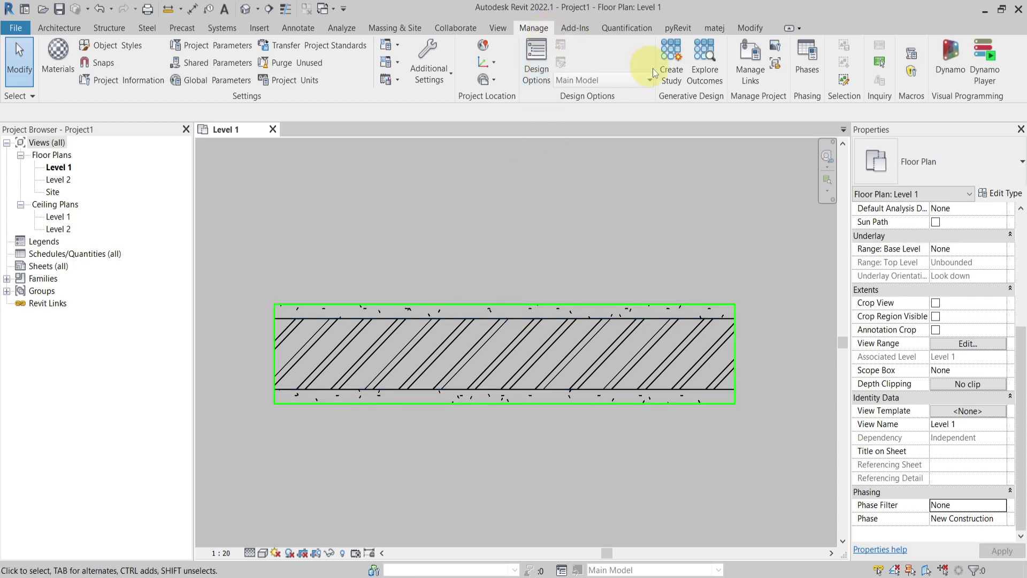
Review the phase status settings on the Phasing dialog's Graphic Overrides tab.
left_click(804, 65)
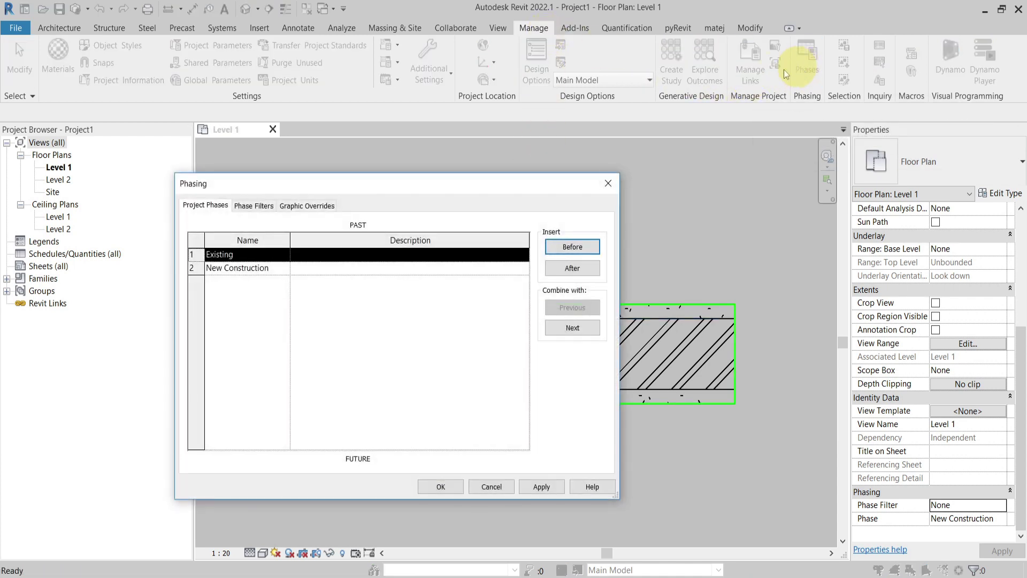
left_click(307, 204)
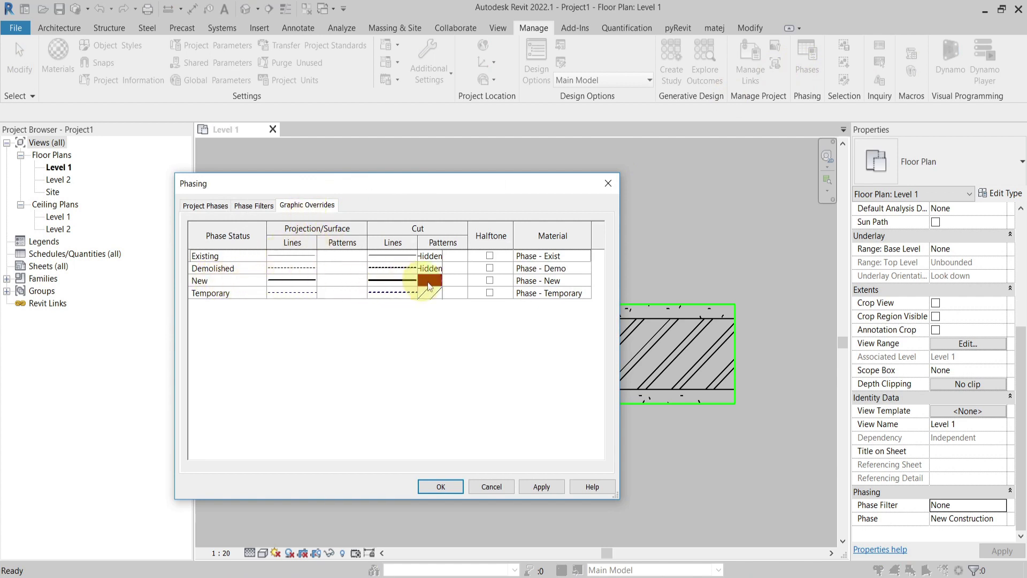
left_click(448, 487)
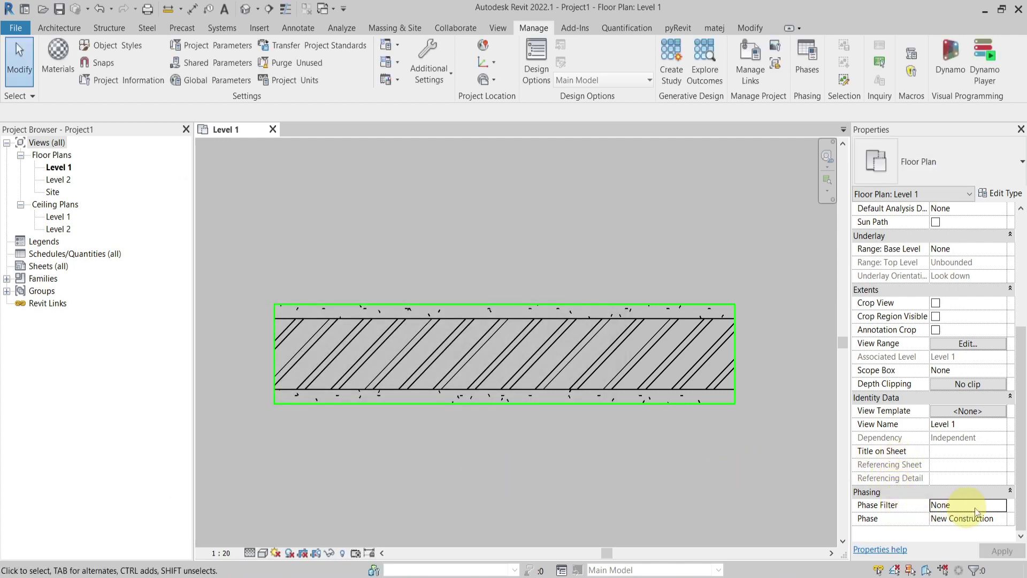
Set the Level 1 Phase Filter to Show New, then select and deselect the wall.
left_click(1002, 510)
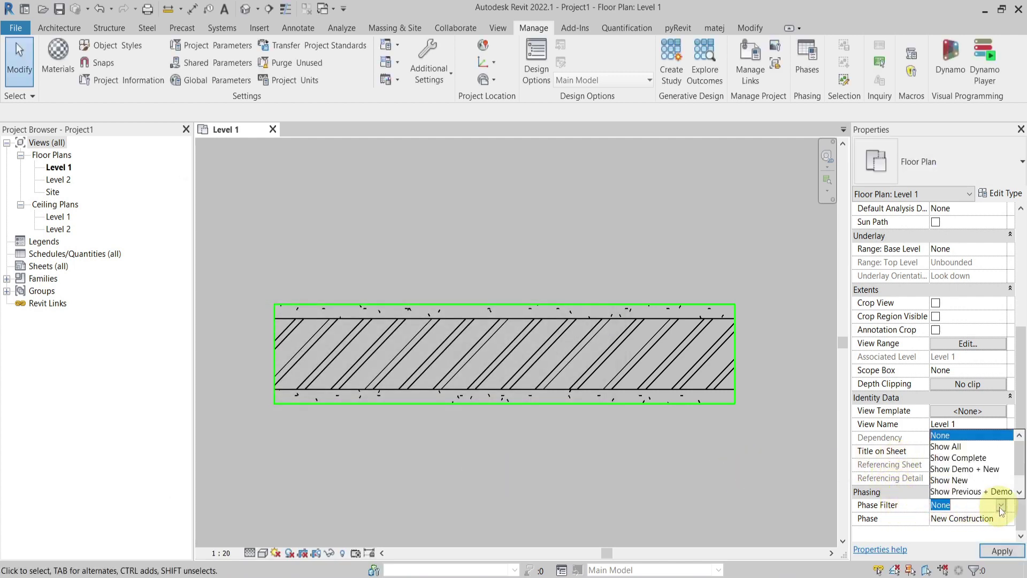
left_click(964, 484)
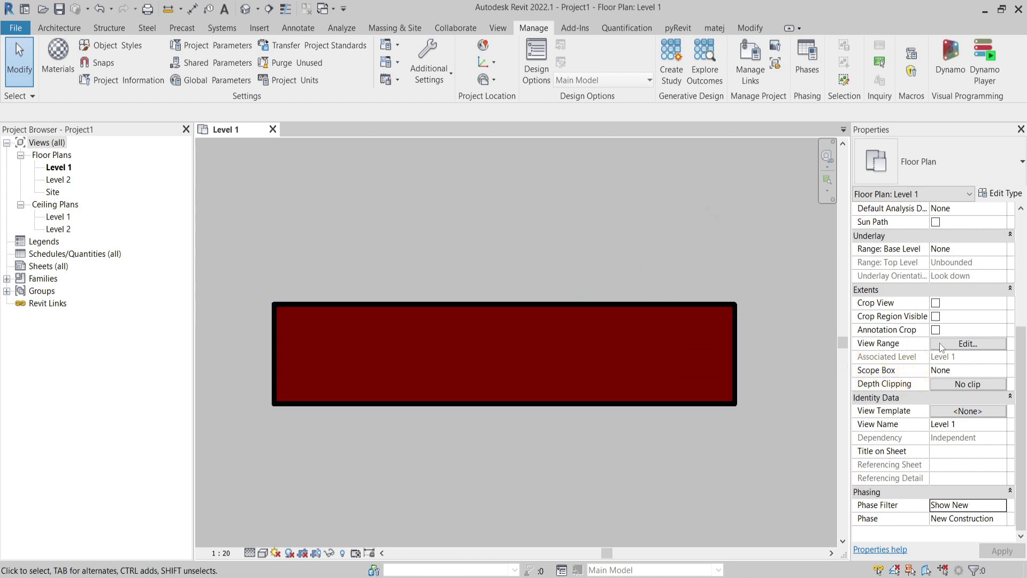
left_click(681, 350)
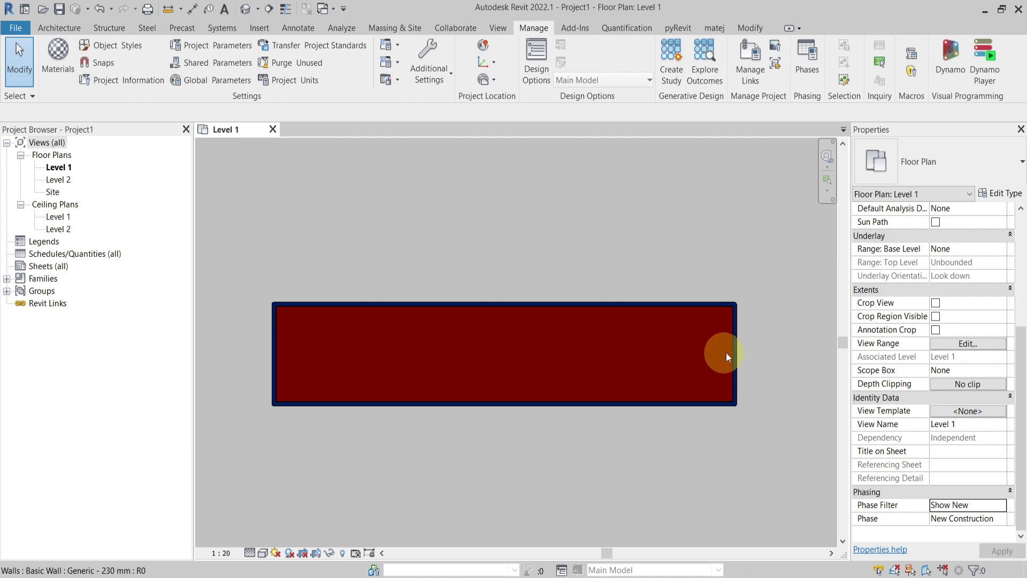
left_click(688, 356)
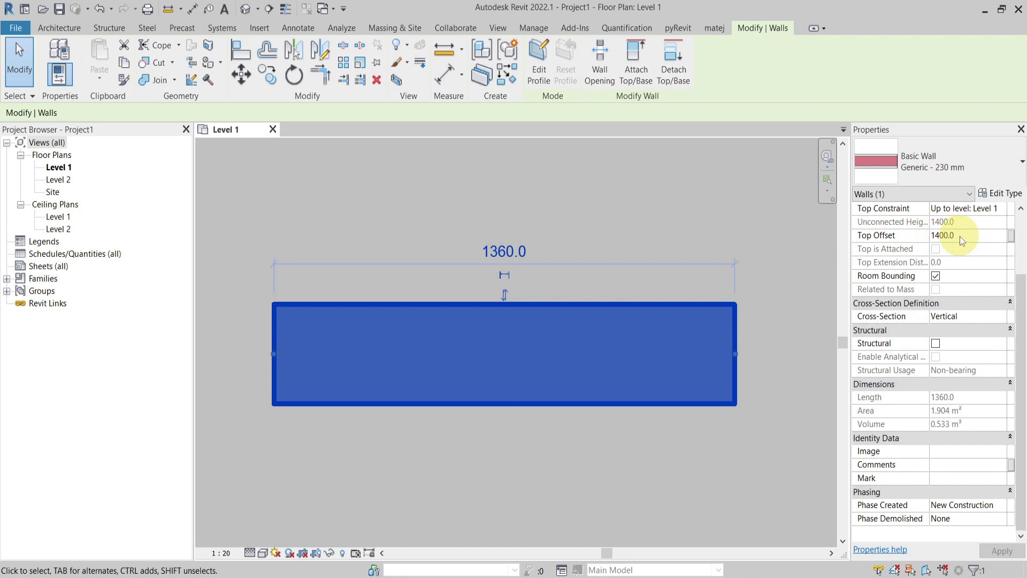
left_click(765, 238)
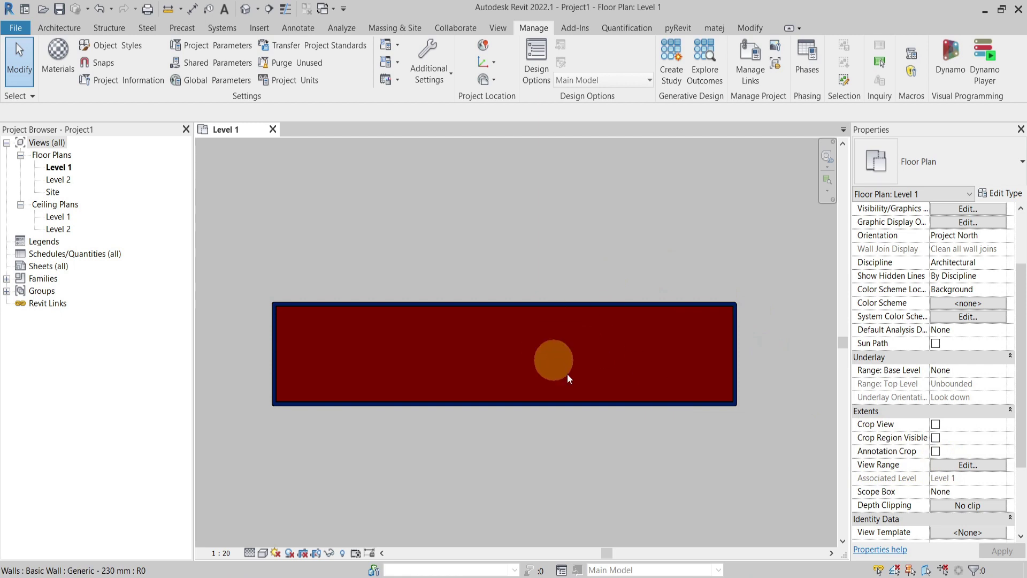
Set both the View Range cut plane offset and bottom offset to 1500.
left_click(946, 466)
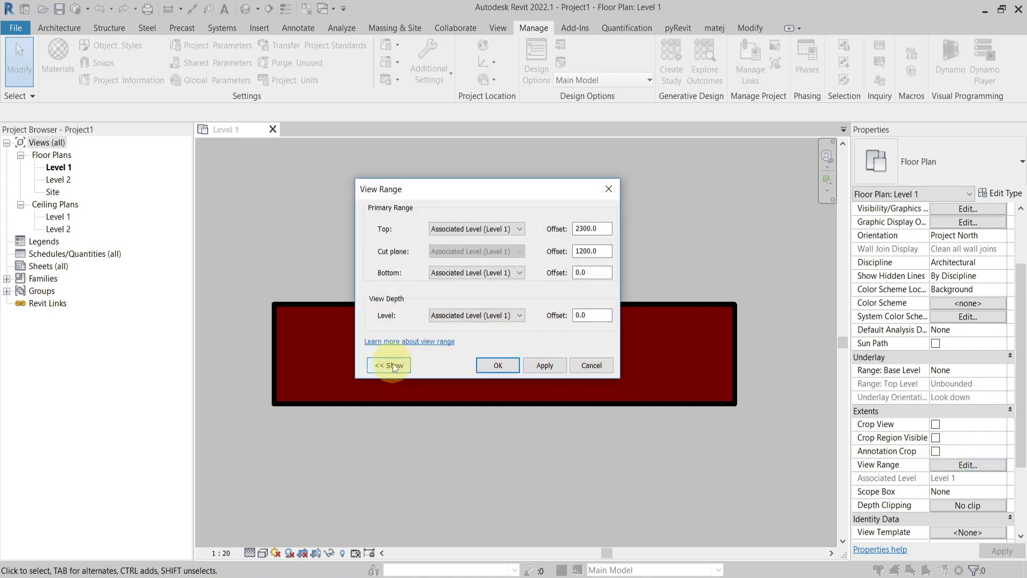
left_click(392, 363)
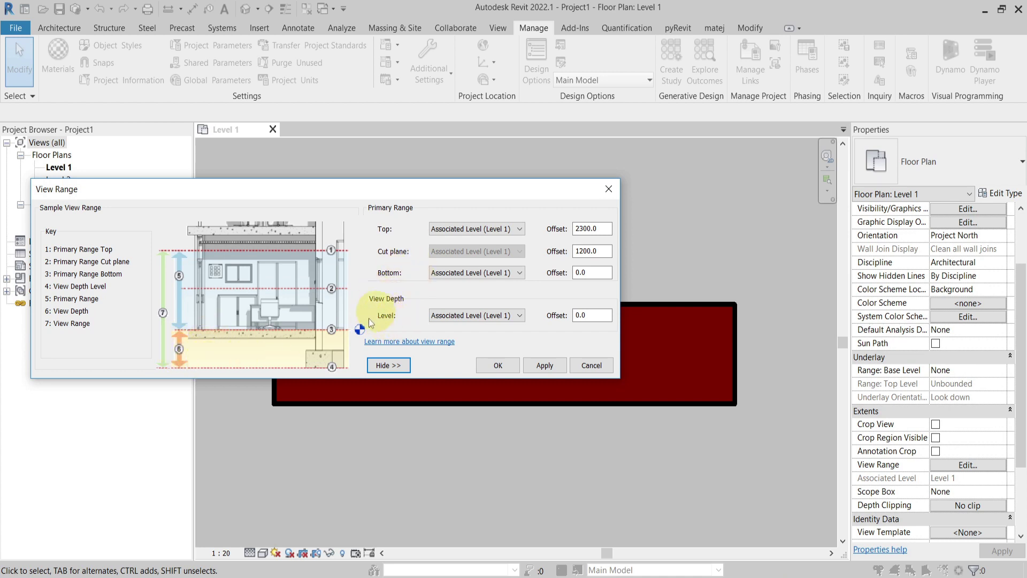
left_click(591, 252)
double_click(591, 252)
type("1500")
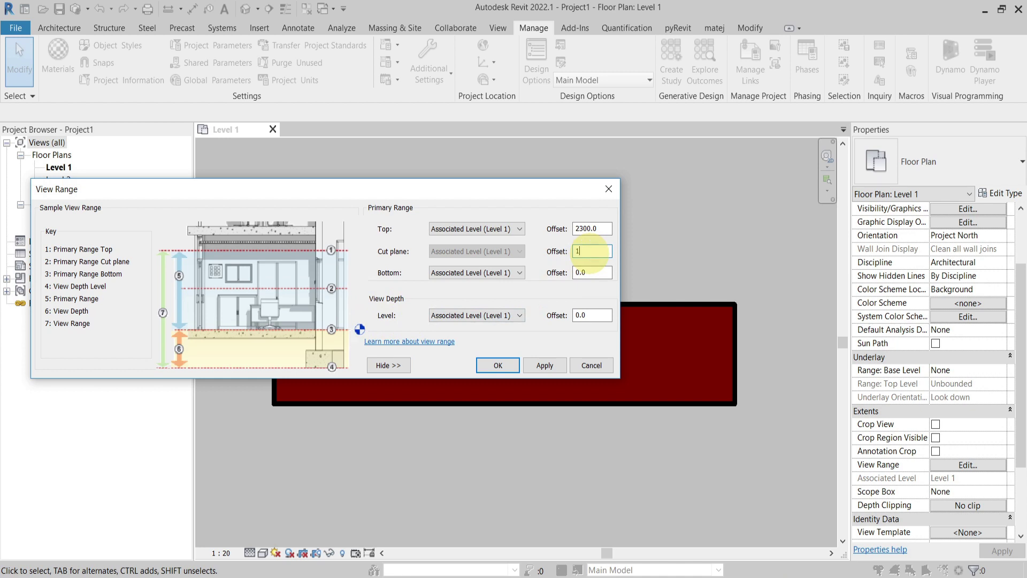
left_click(596, 268)
double_click(596, 268)
type("1500")
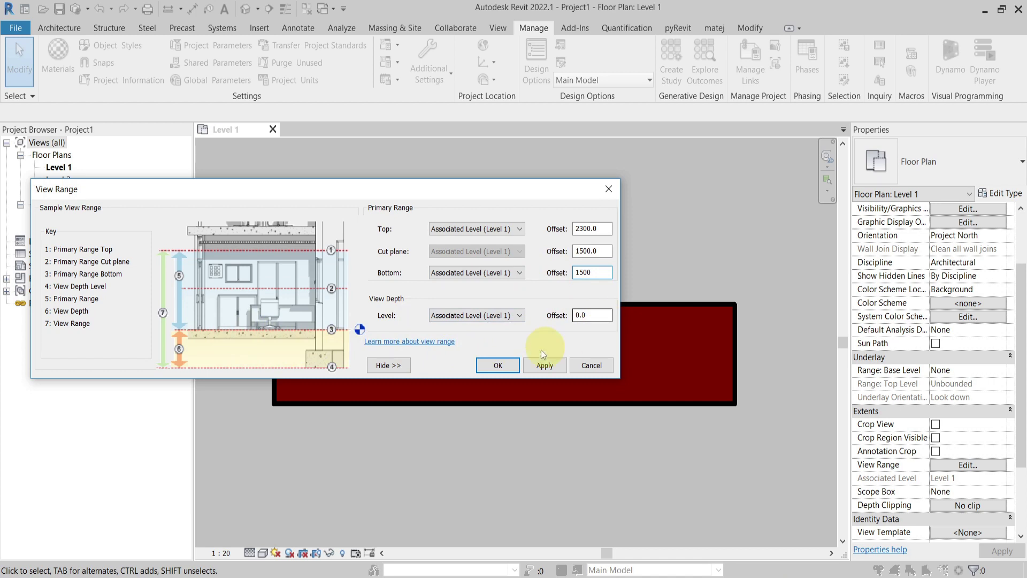
left_click(509, 365)
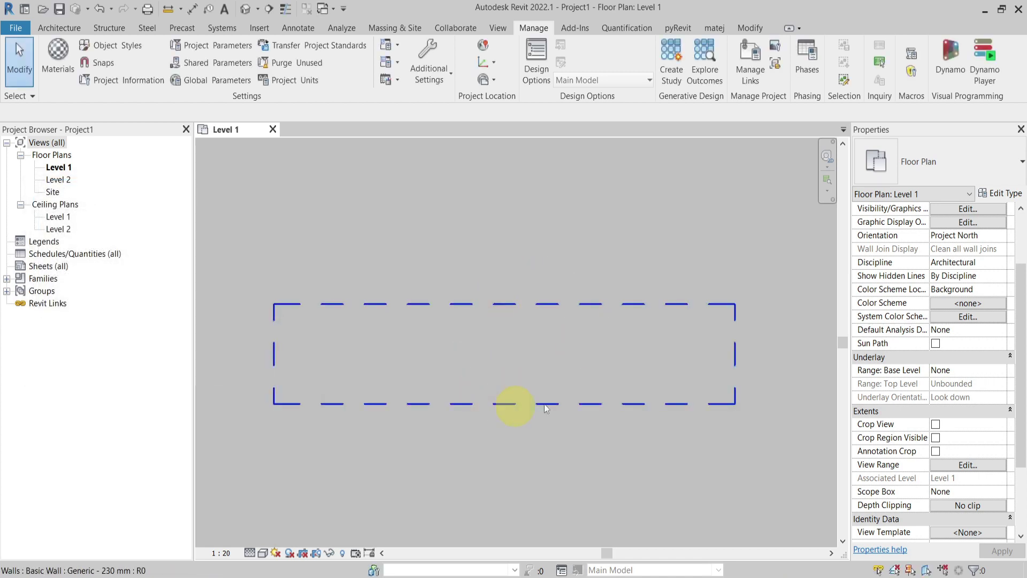
left_click(435, 79)
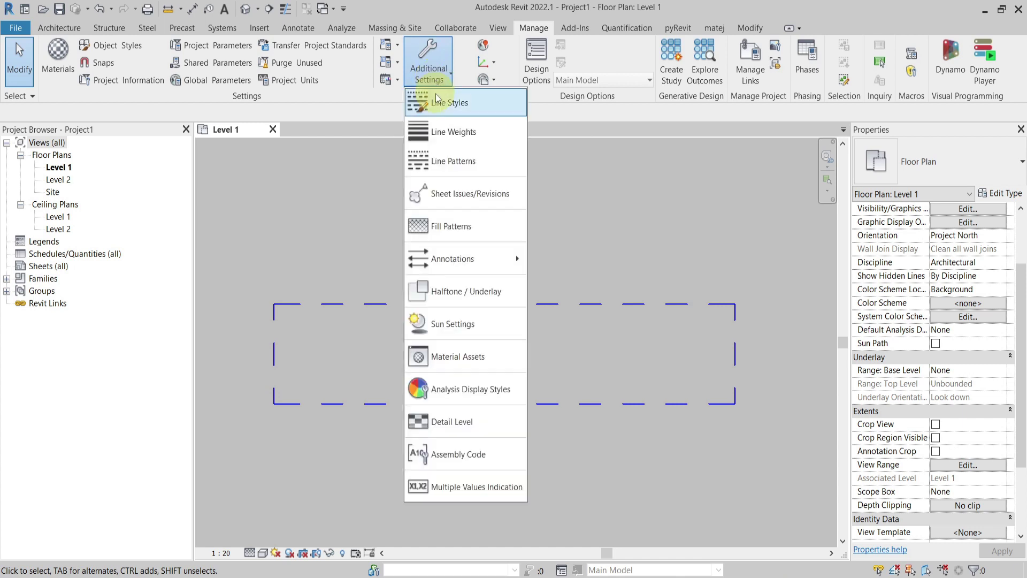
left_click(449, 102)
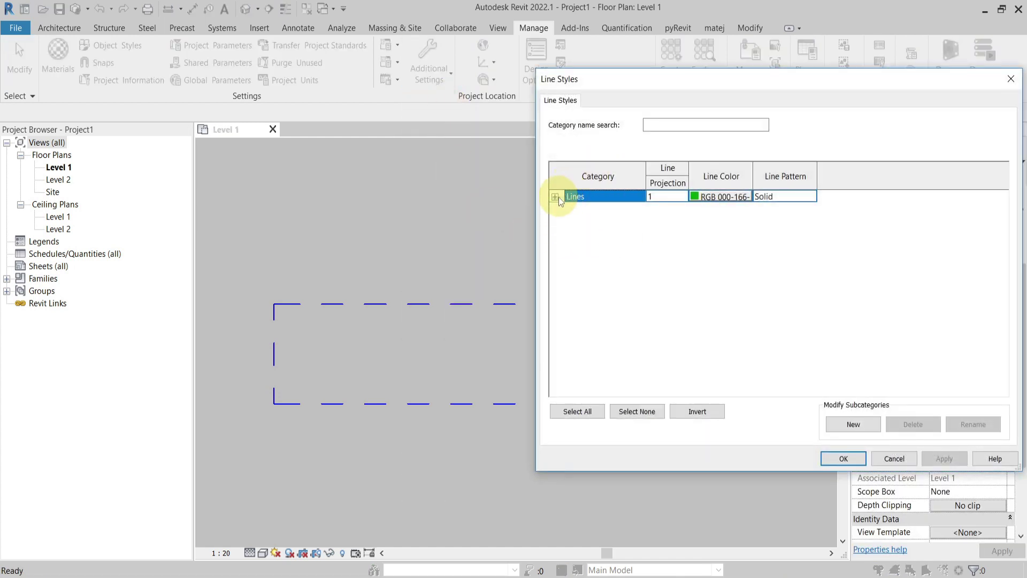
left_click(556, 197)
left_click_drag(668, 84, 836, 73)
left_click(476, 234)
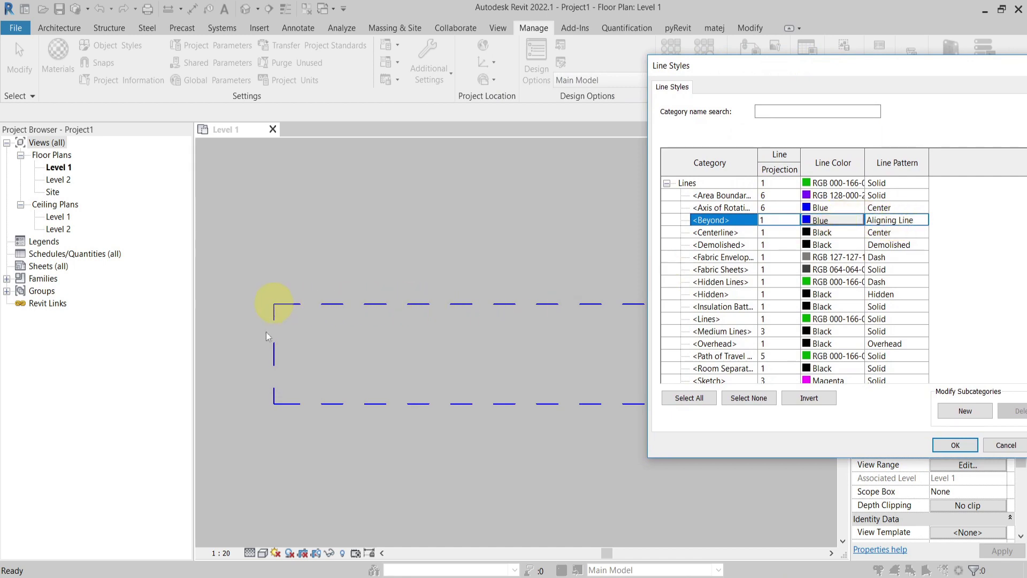
left_click(943, 443)
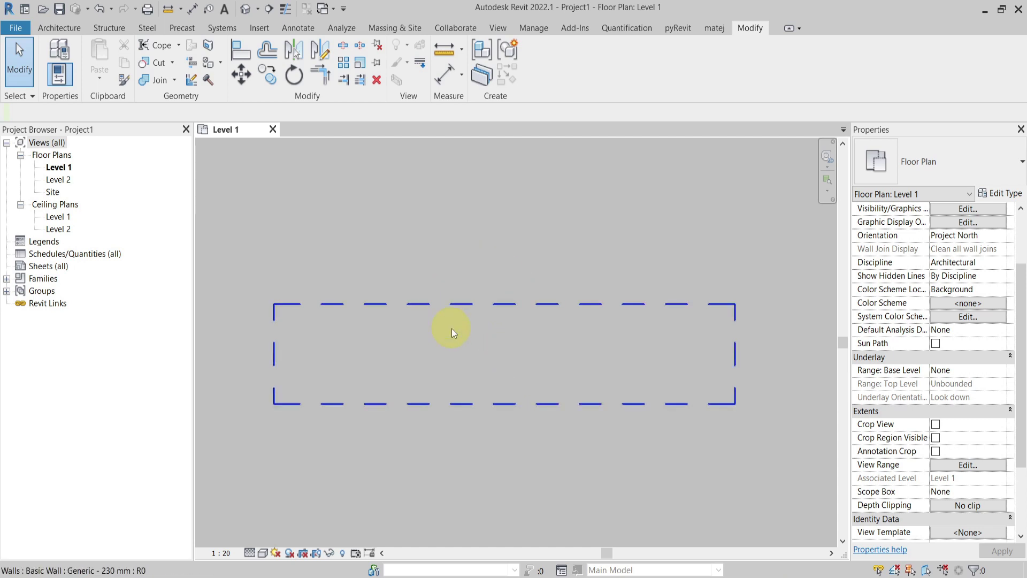
Tick Enable Filter for the 'walls' filter on the Filters tab with VG.
key("v")
key("g")
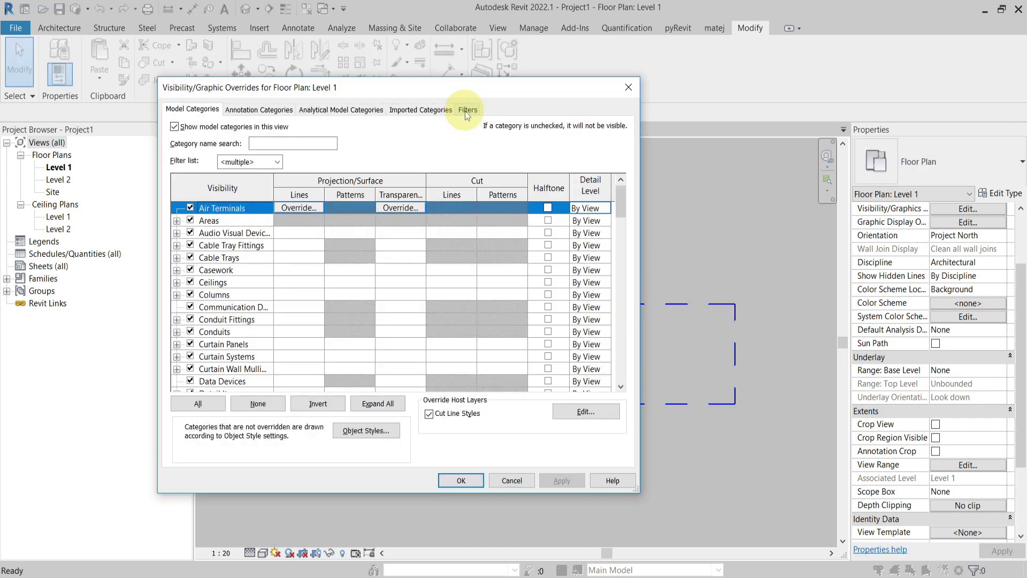
left_click(466, 110)
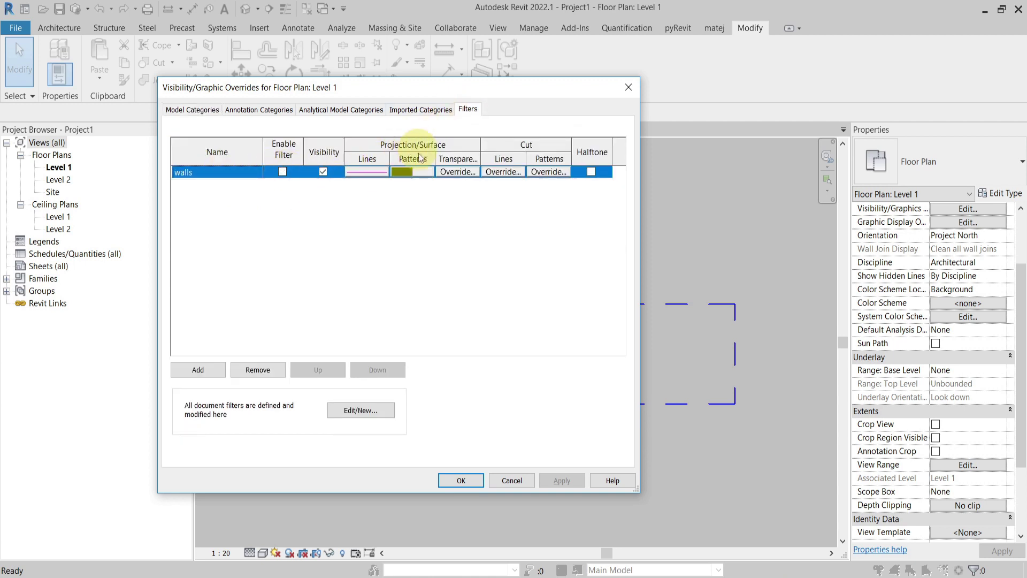
left_click(282, 172)
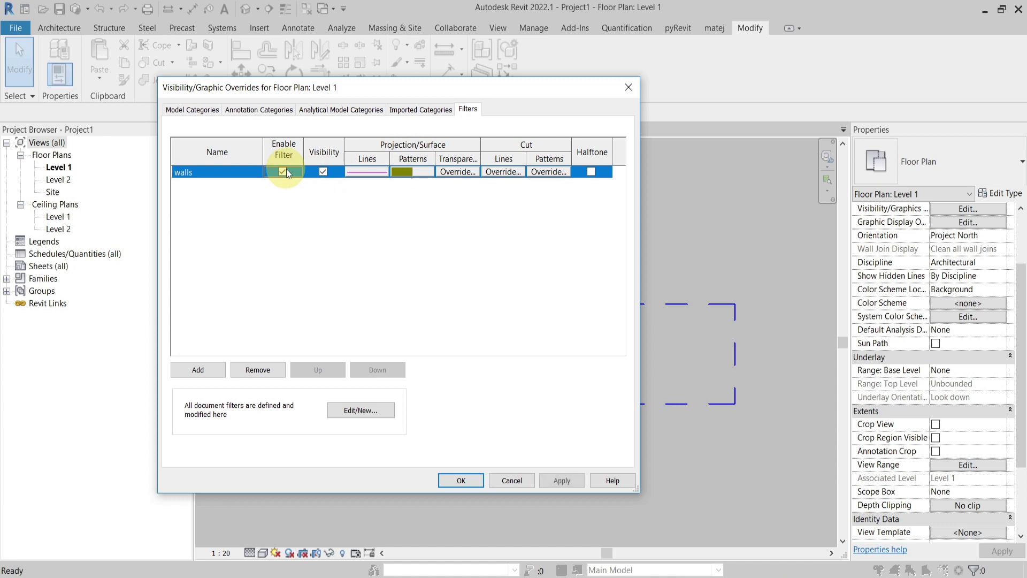
left_click_drag(331, 95, 143, 94)
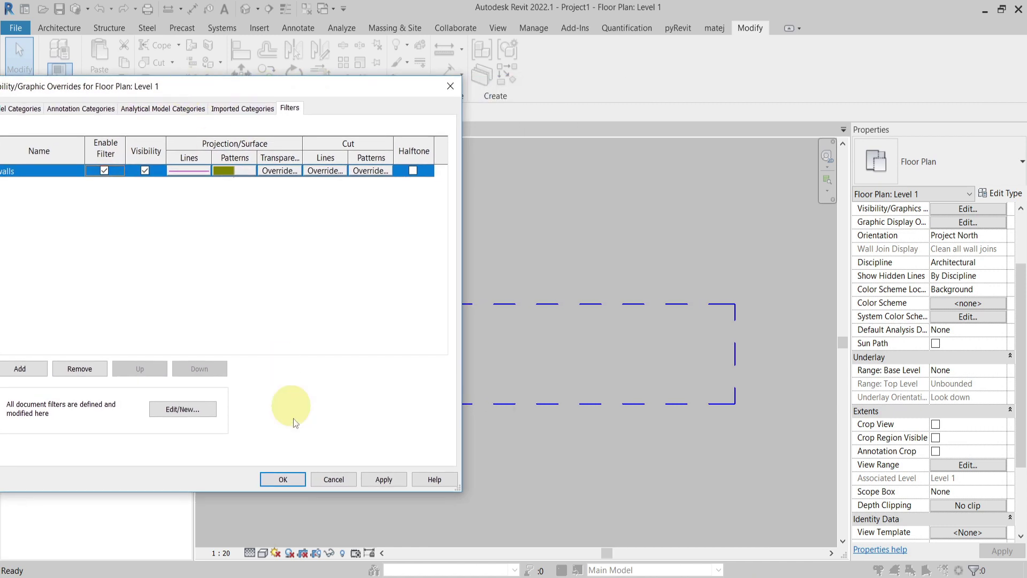
left_click(290, 478)
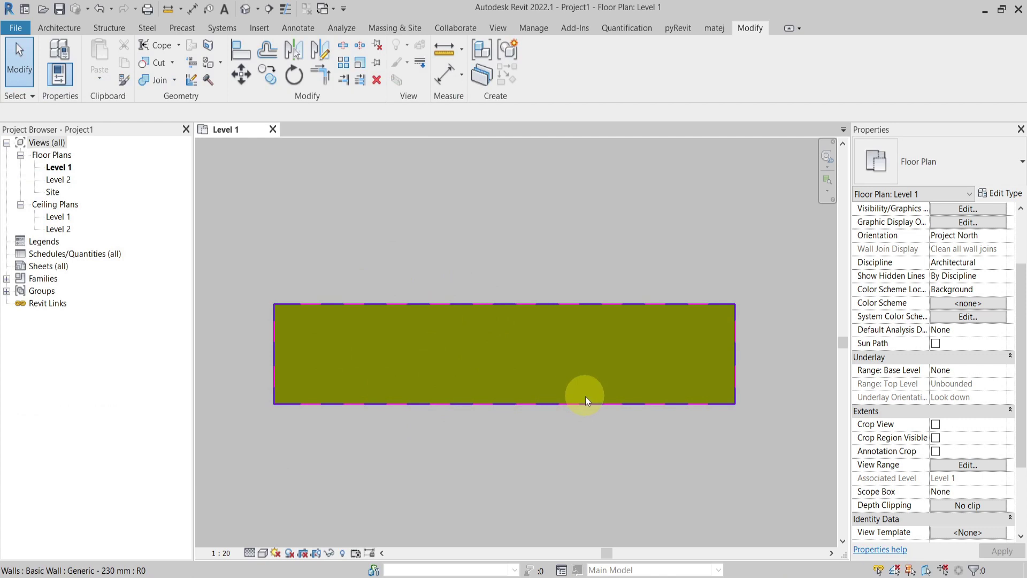
Override this wall's projection lines By Element to Solid pattern in Magenta.
right_click(607, 350)
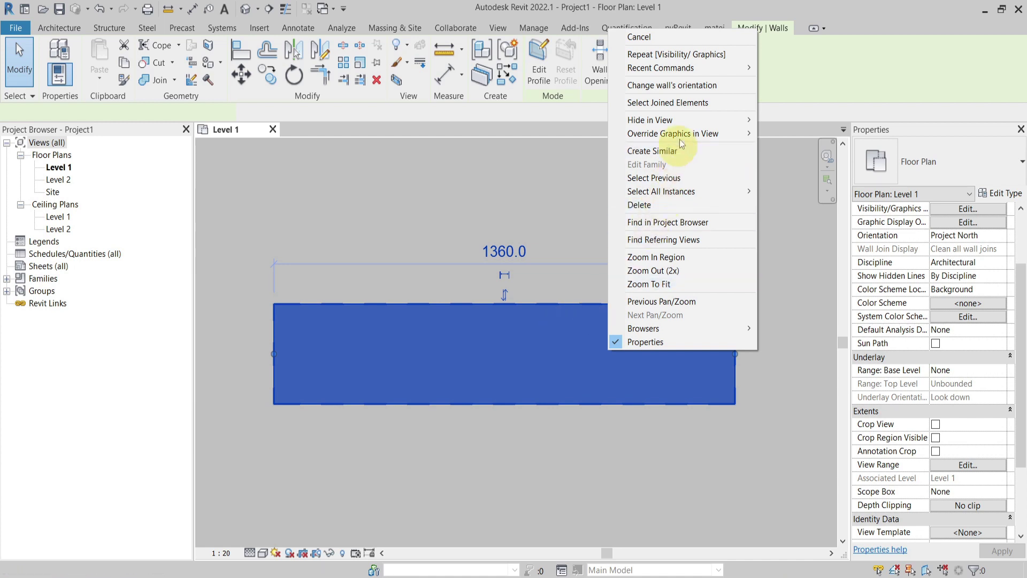
mouse_move(686, 133)
left_click(781, 134)
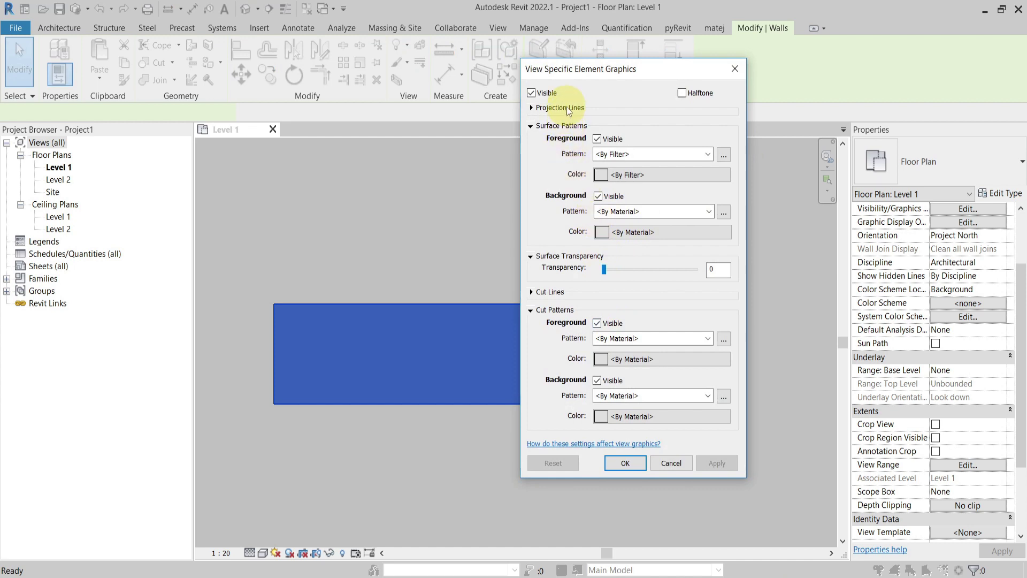
left_click(539, 110)
left_click(648, 123)
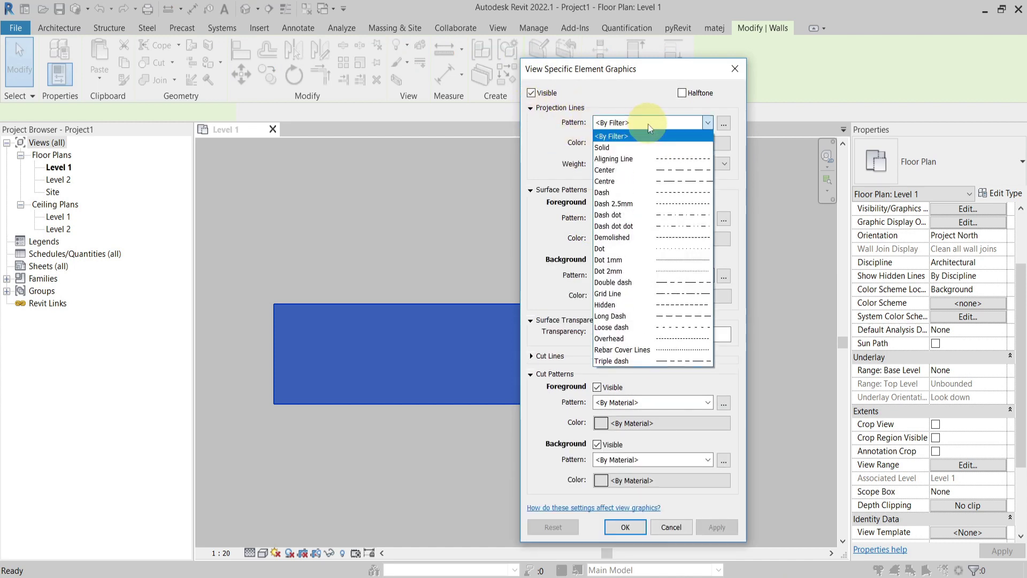
left_click(647, 147)
left_click(646, 144)
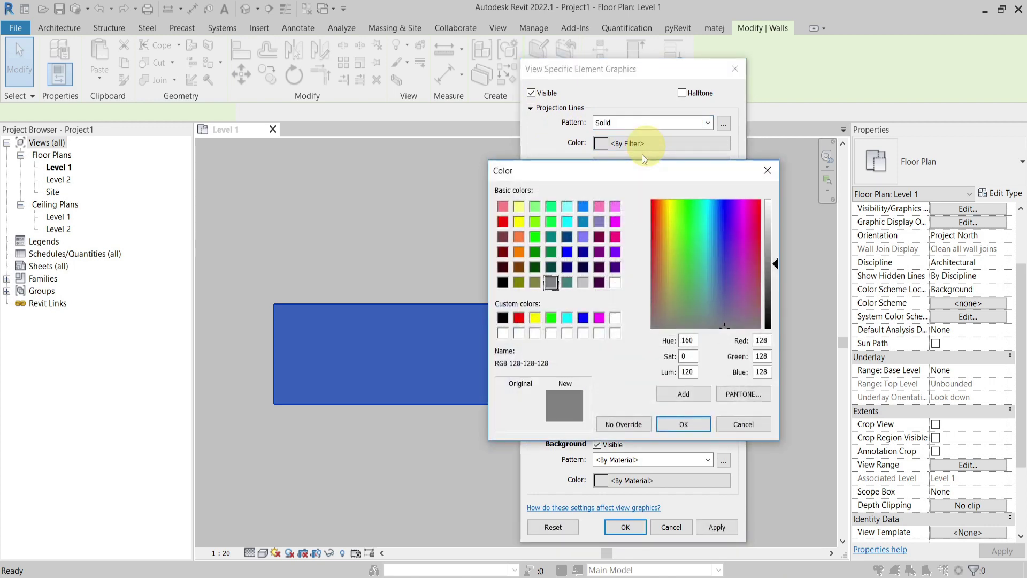
left_click(615, 220)
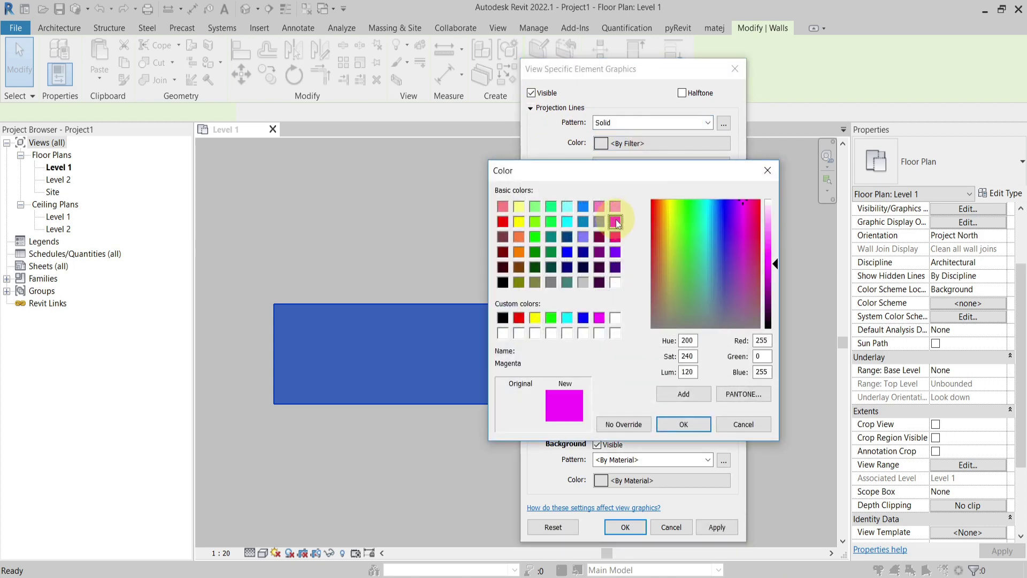
left_click(682, 424)
left_click(626, 527)
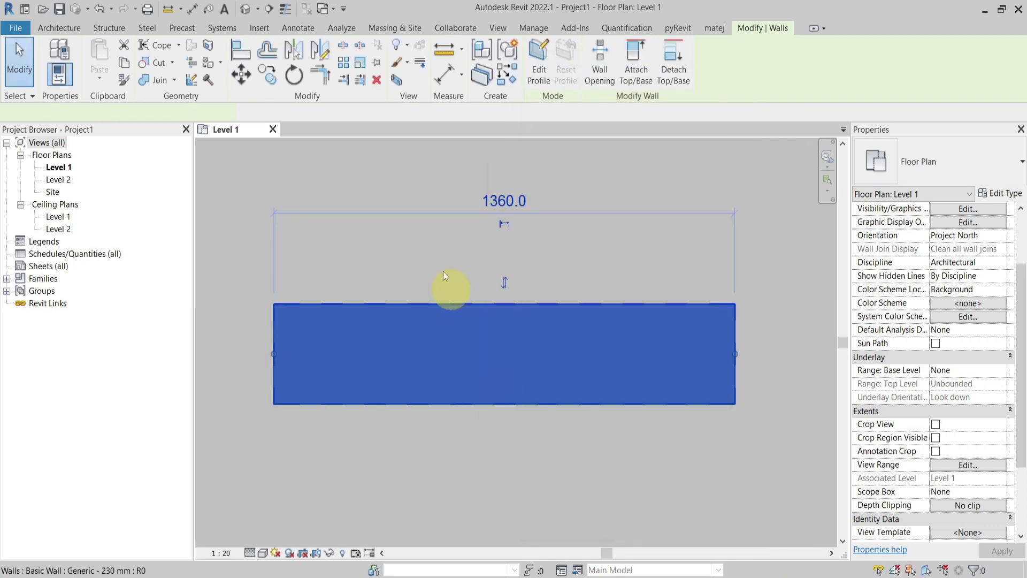
left_click(437, 268)
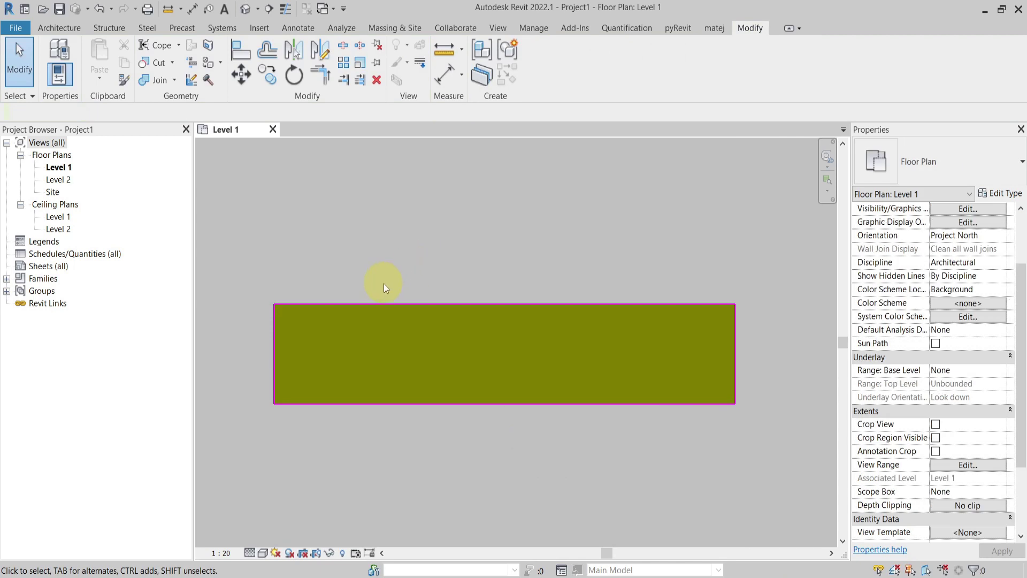
right_click(479, 315)
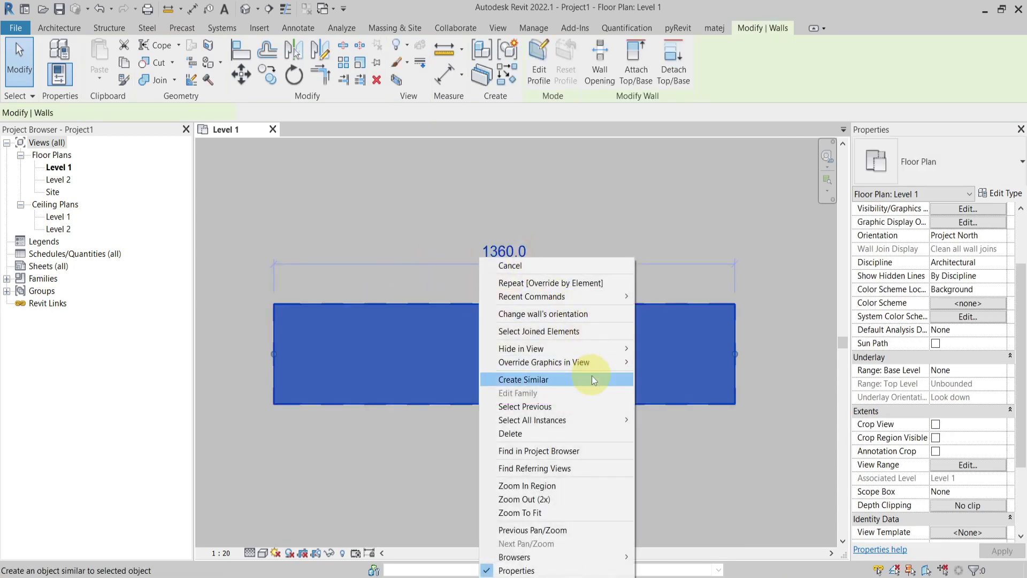
Change the wall's By Element projection line colour to orange (RGB 255-128-000).
mouse_move(605, 364)
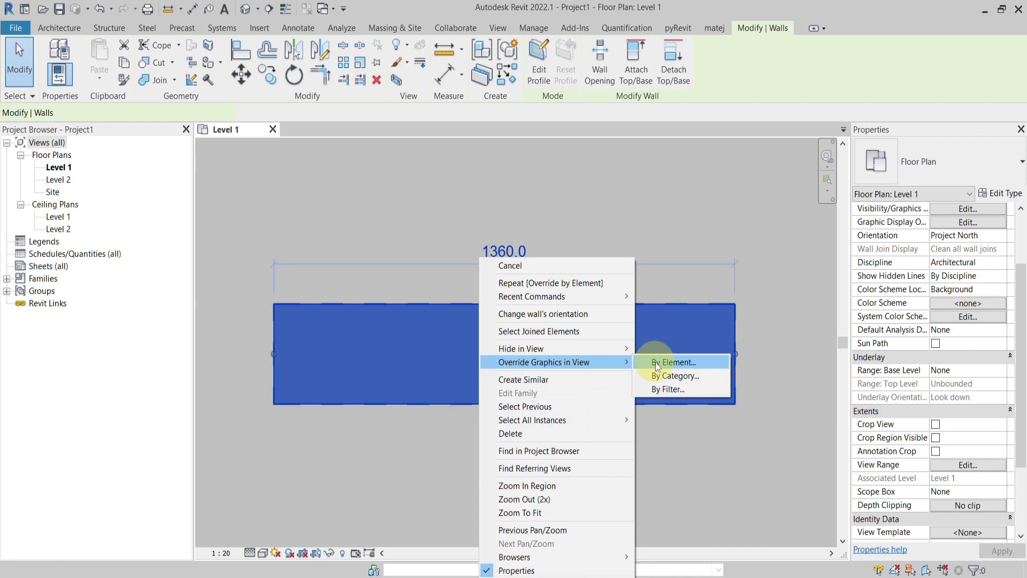
left_click(657, 364)
left_click(631, 144)
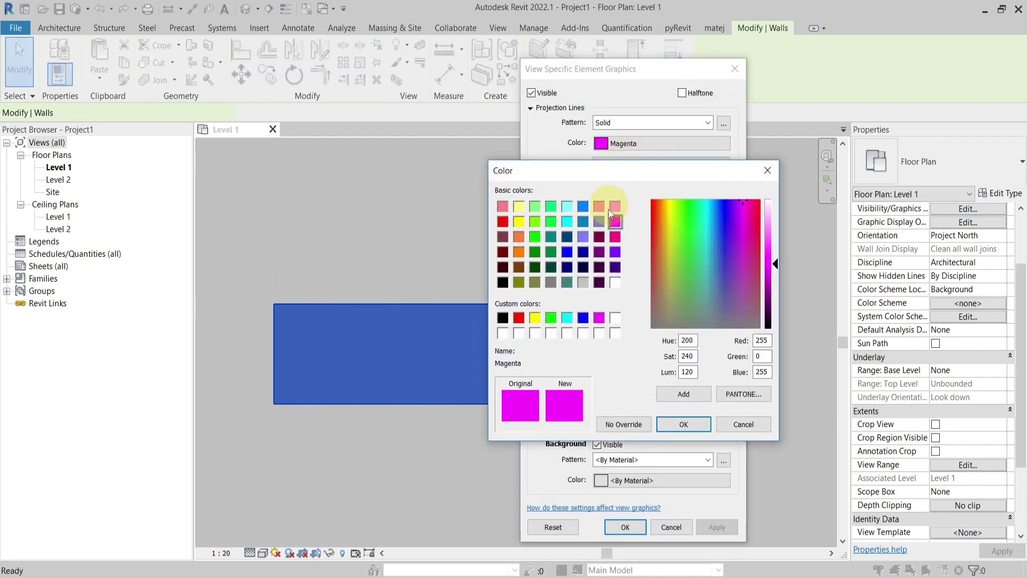
left_click(518, 252)
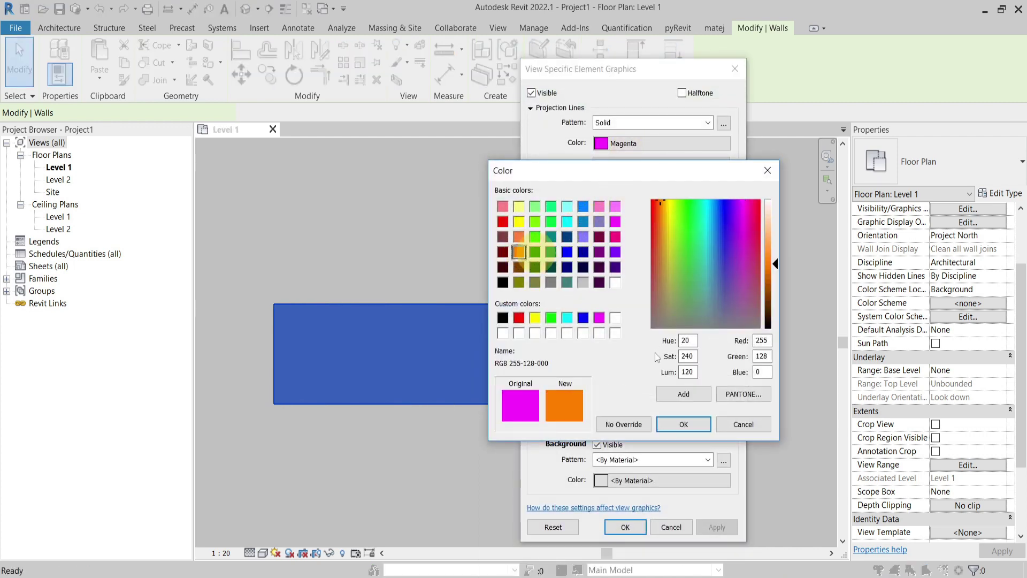
left_click(681, 423)
left_click(630, 526)
left_click(406, 265)
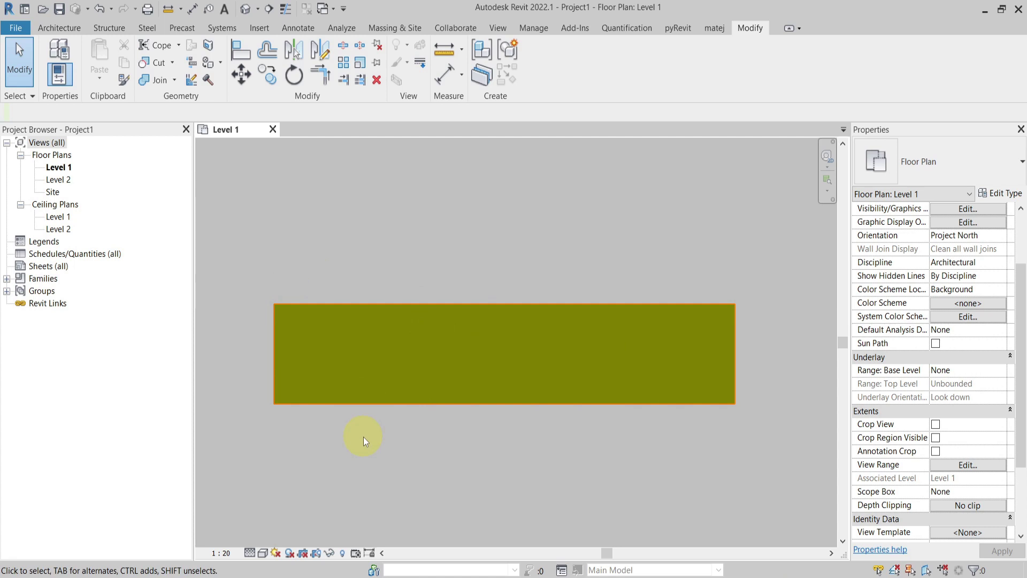
Set Silhouettes to <Wide Lines> in the Level 1 Graphic Display Options.
left_click(263, 553)
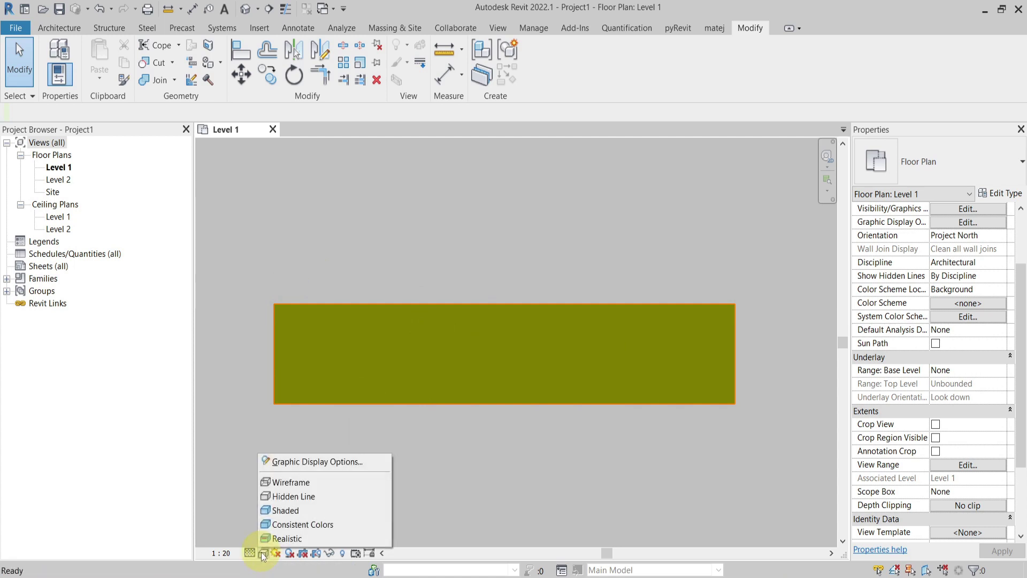
left_click(309, 463)
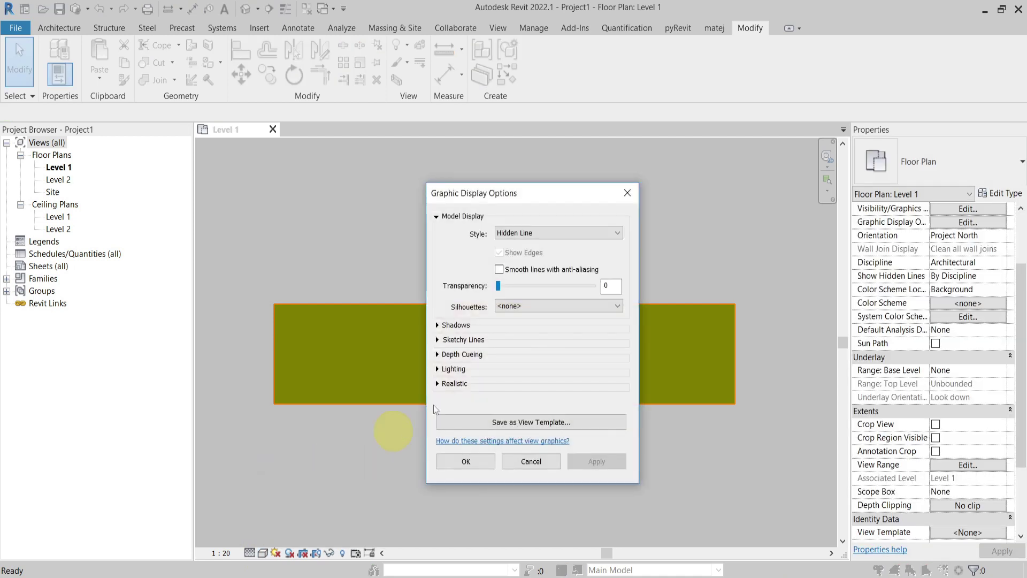
left_click(536, 308)
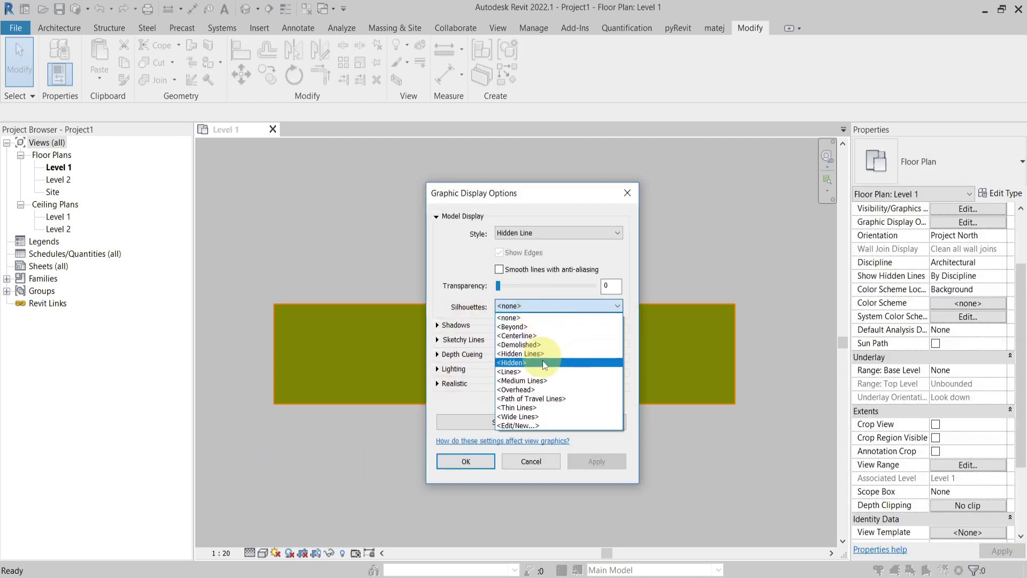
left_click(542, 413)
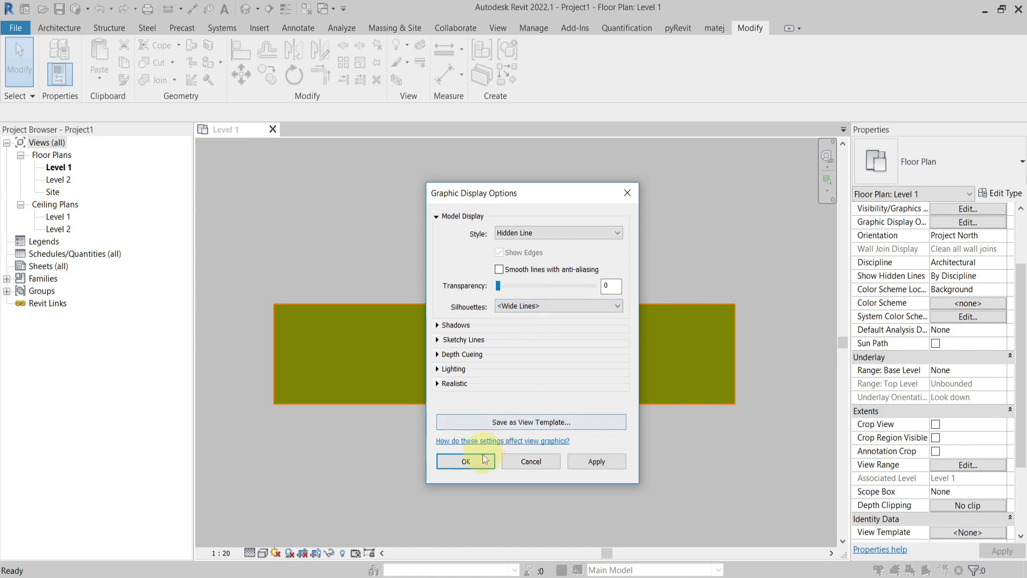
left_click(452, 460)
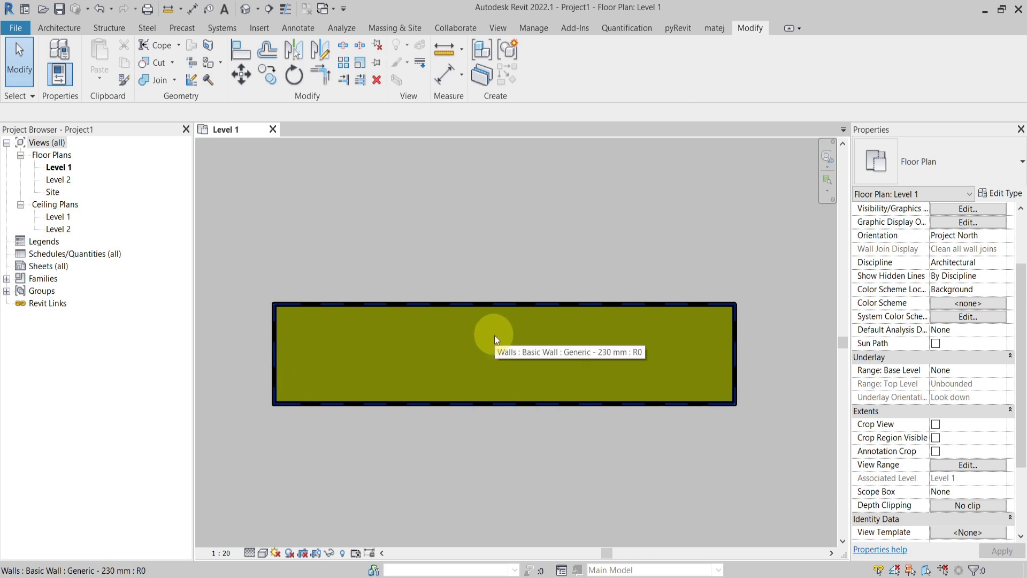
Tick Halftone in the wall's By Element graphic overrides, then deselect it.
right_click(525, 339)
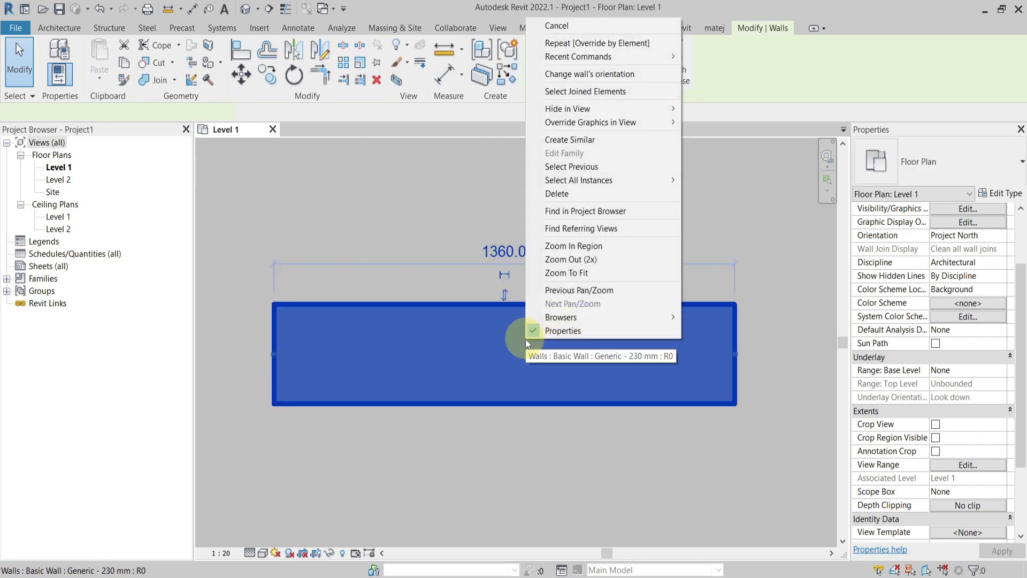
mouse_move(619, 123)
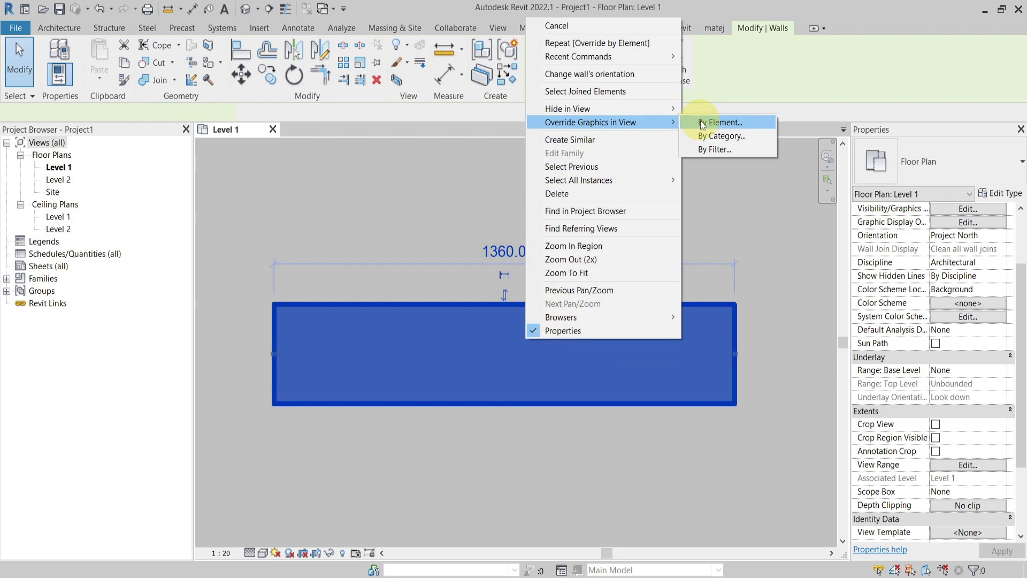
left_click(699, 121)
left_click(696, 94)
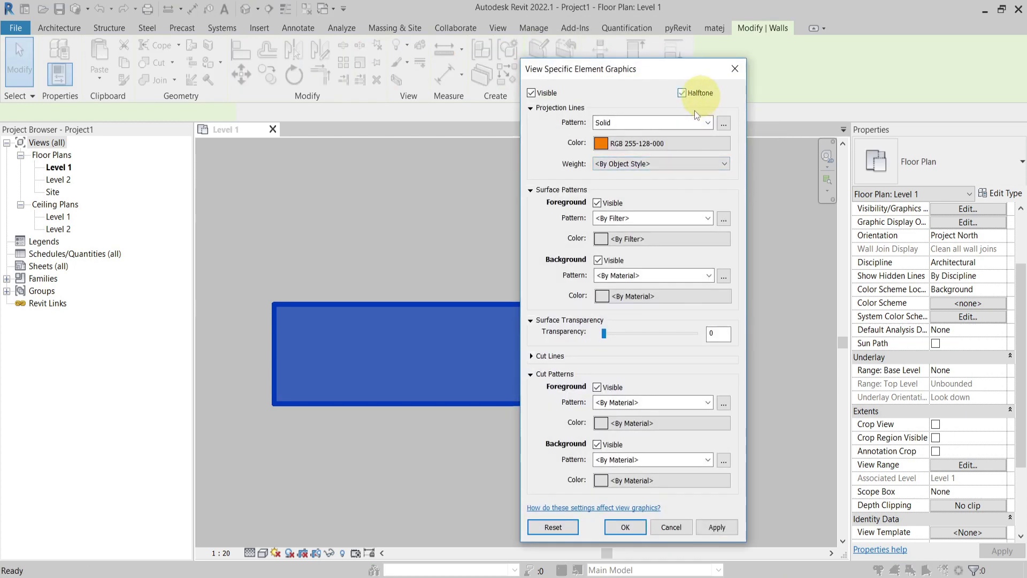
left_click(618, 525)
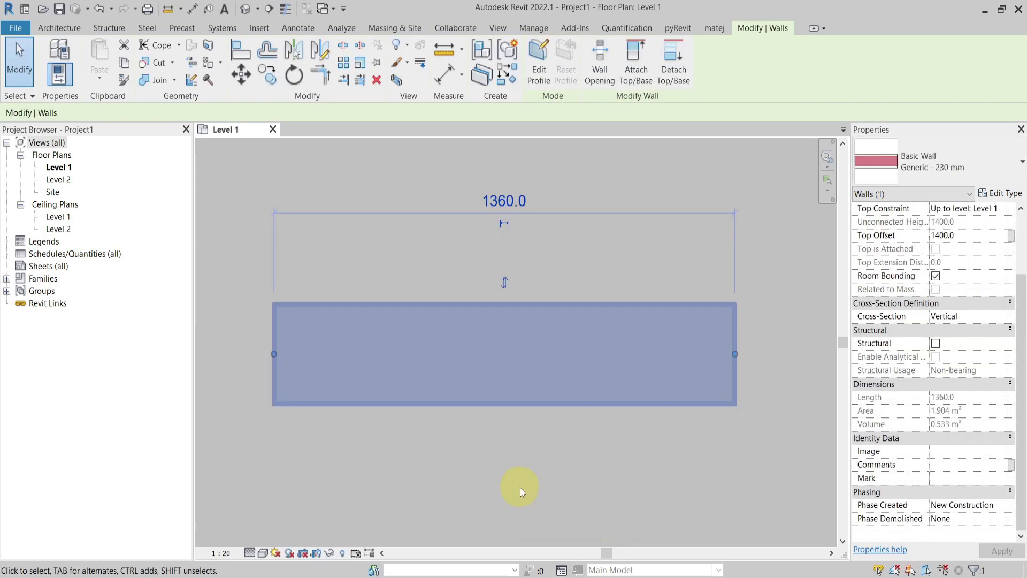
left_click(520, 487)
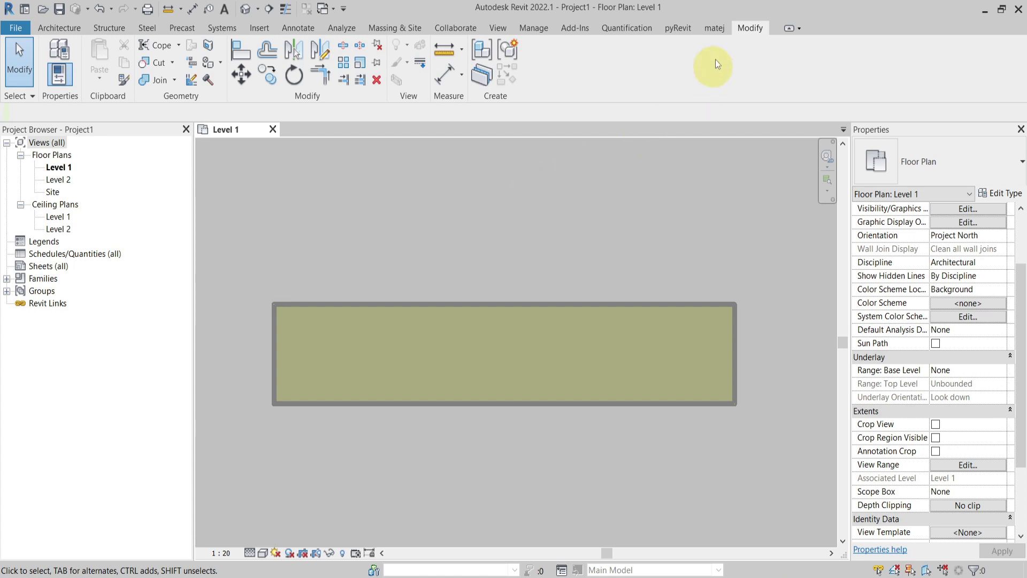
left_click(425, 62)
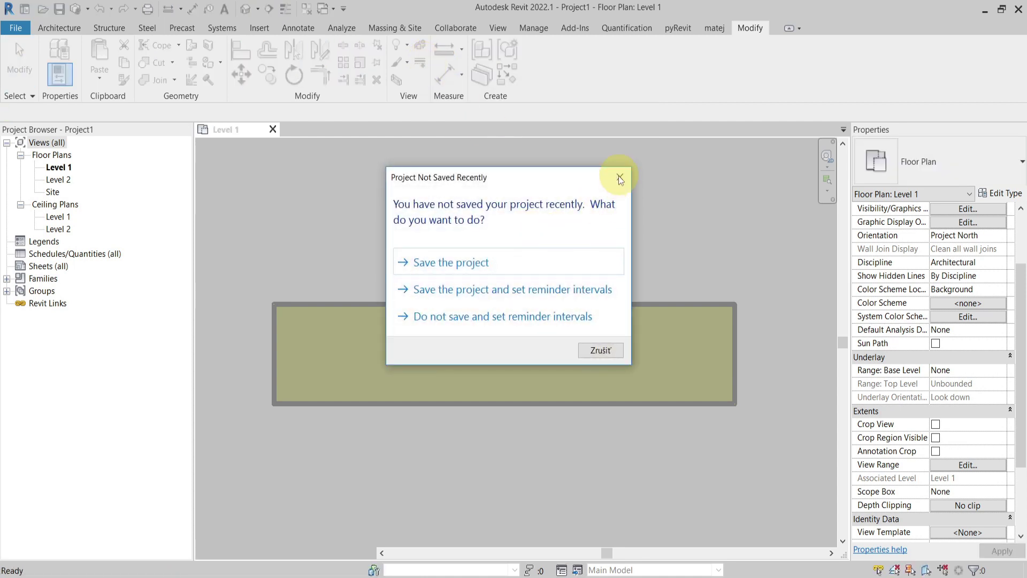
left_click(619, 177)
left_click(602, 72)
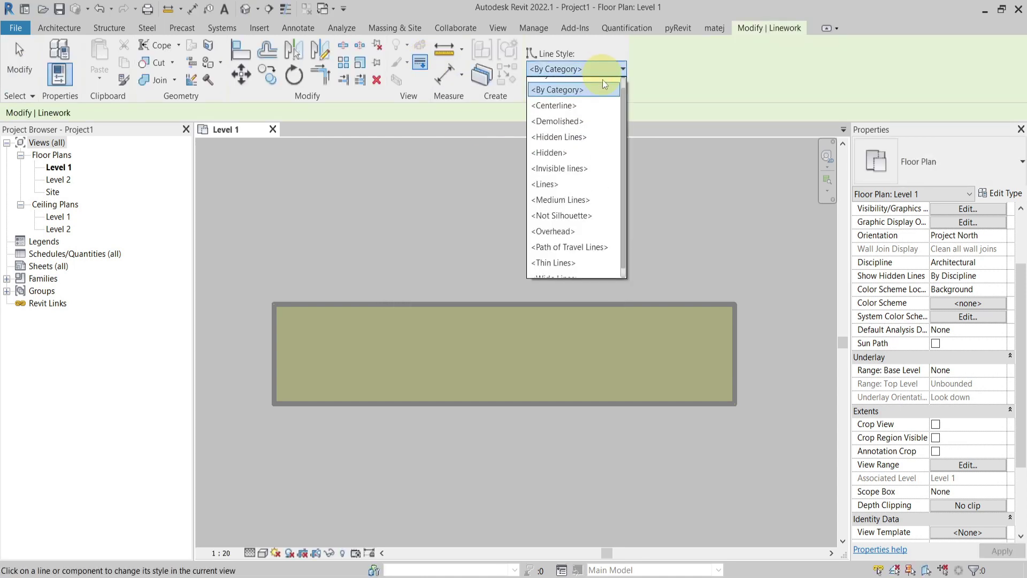
left_click(595, 131)
left_click(473, 303)
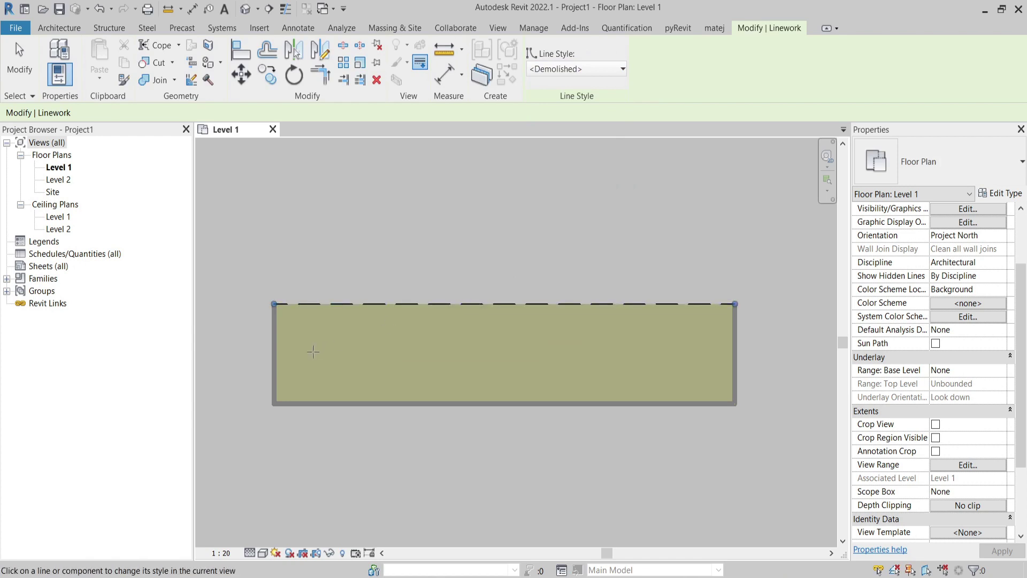
left_click(273, 350)
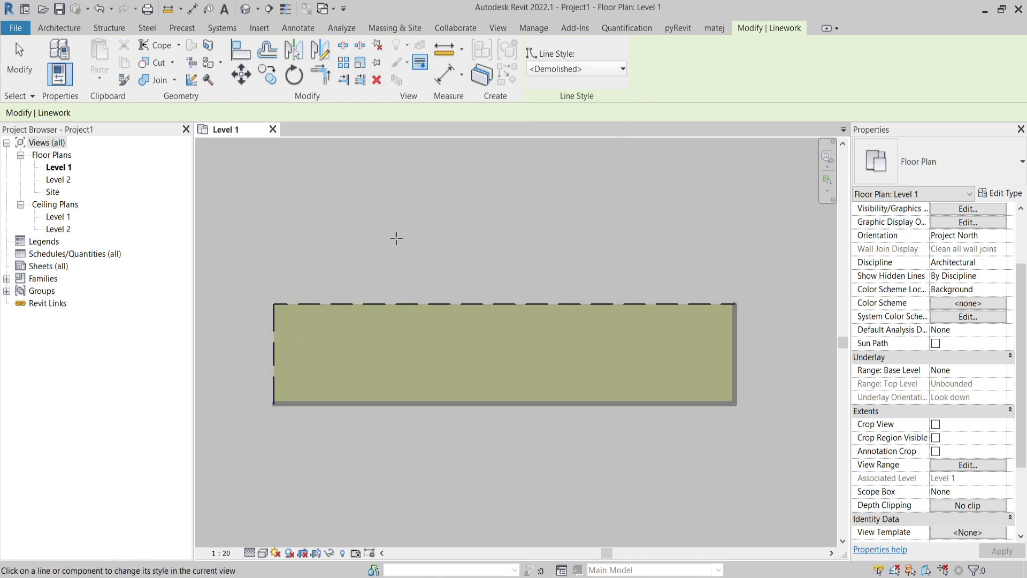
key("Escape")
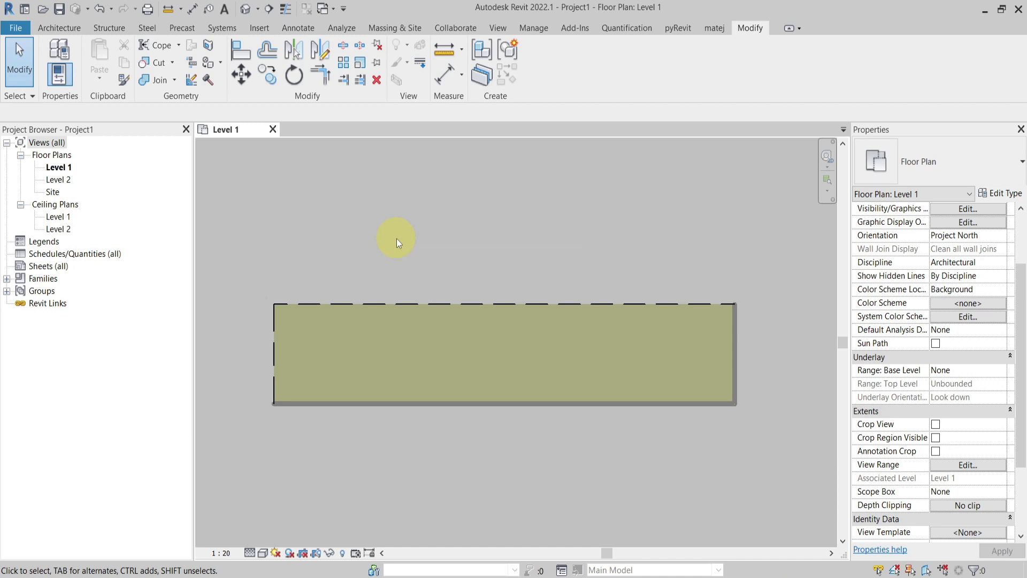
left_click(397, 238)
left_click(425, 78)
left_click(581, 65)
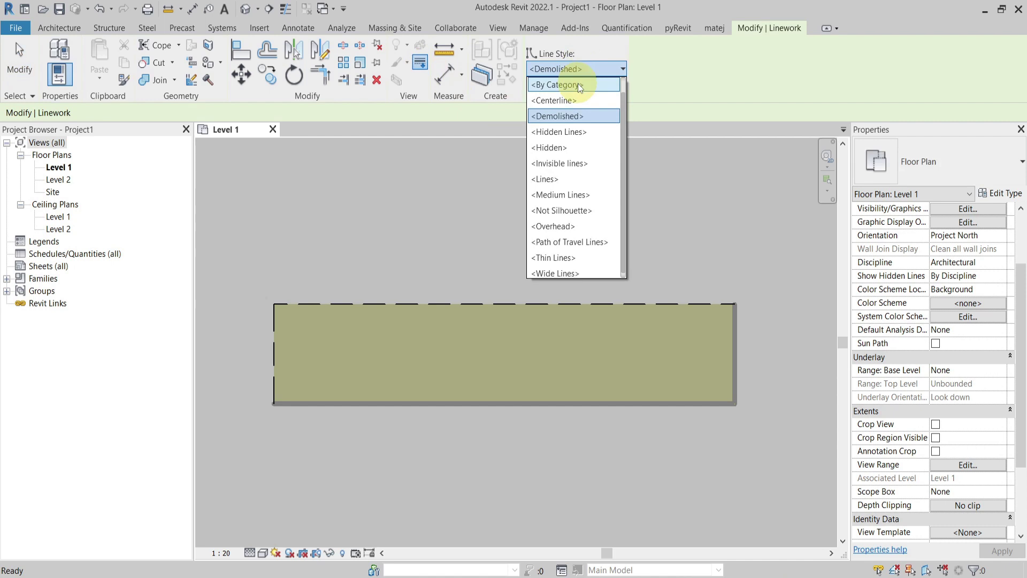
left_click(578, 84)
left_click(324, 304)
left_click(274, 340)
key("Escape")
key("Escape")
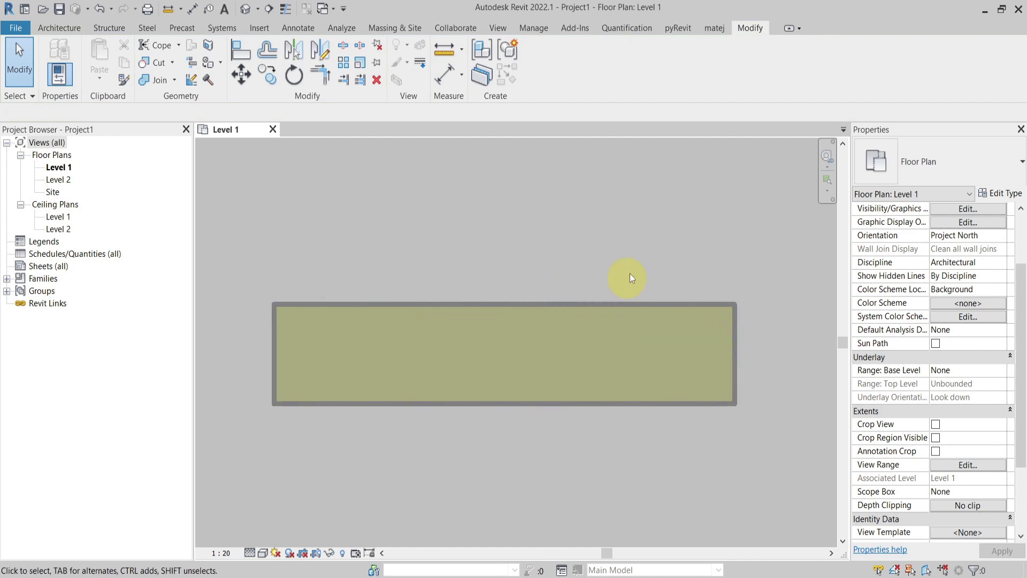
Apply a By Element graphic override to the wall in this view, turning its halftone off.
right_click(621, 329)
mouse_move(707, 119)
left_click(773, 115)
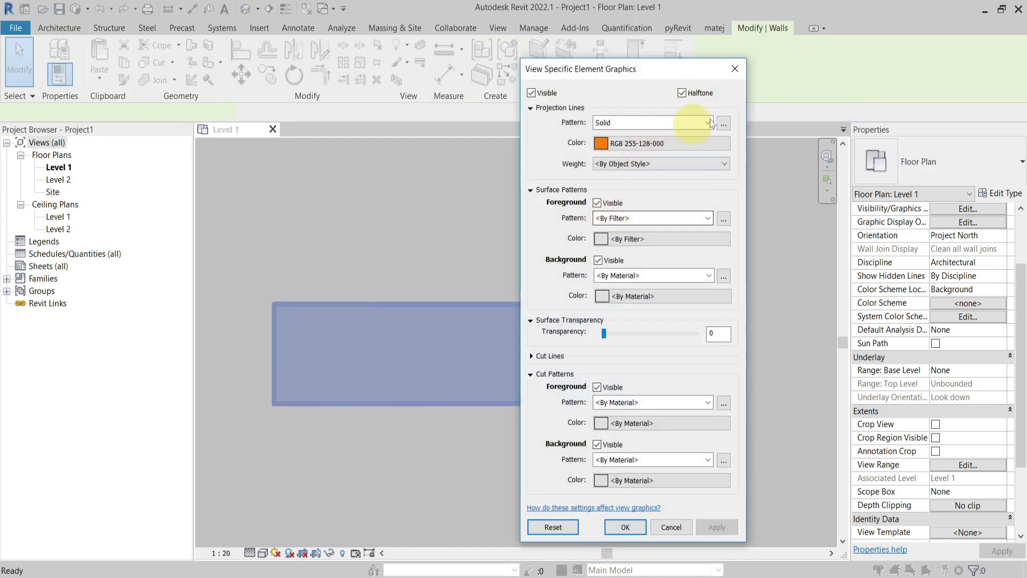
left_click(615, 527)
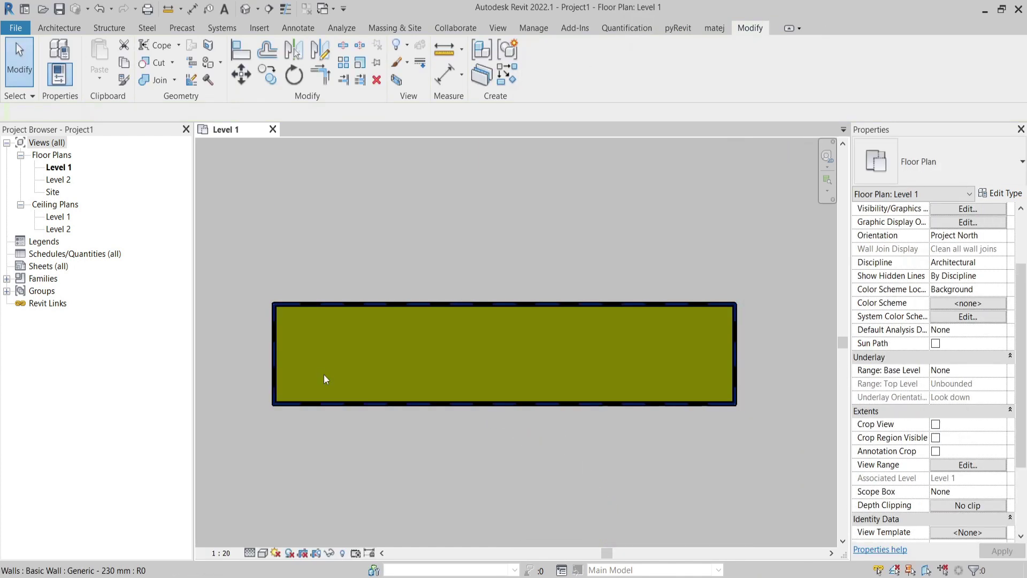
key("Escape")
Set Silhouettes to <none> in the Graphic Display Options.
left_click(263, 552)
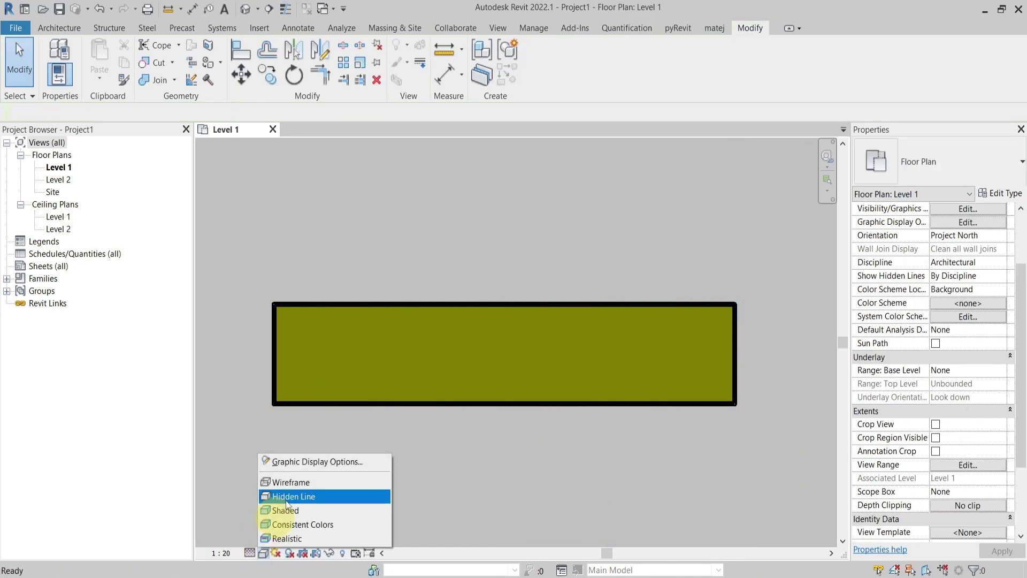
left_click(306, 461)
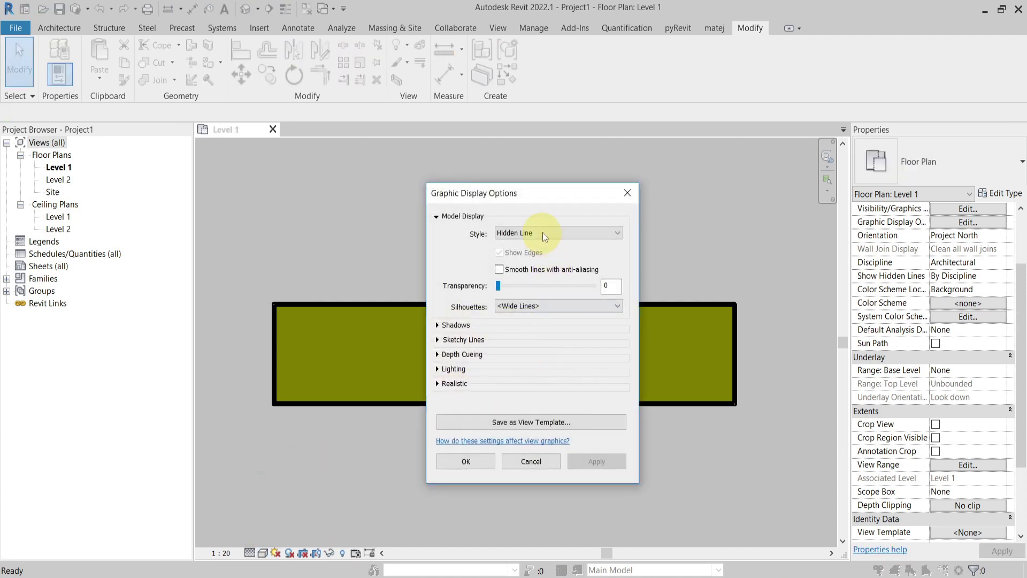
left_click(528, 305)
left_click(527, 319)
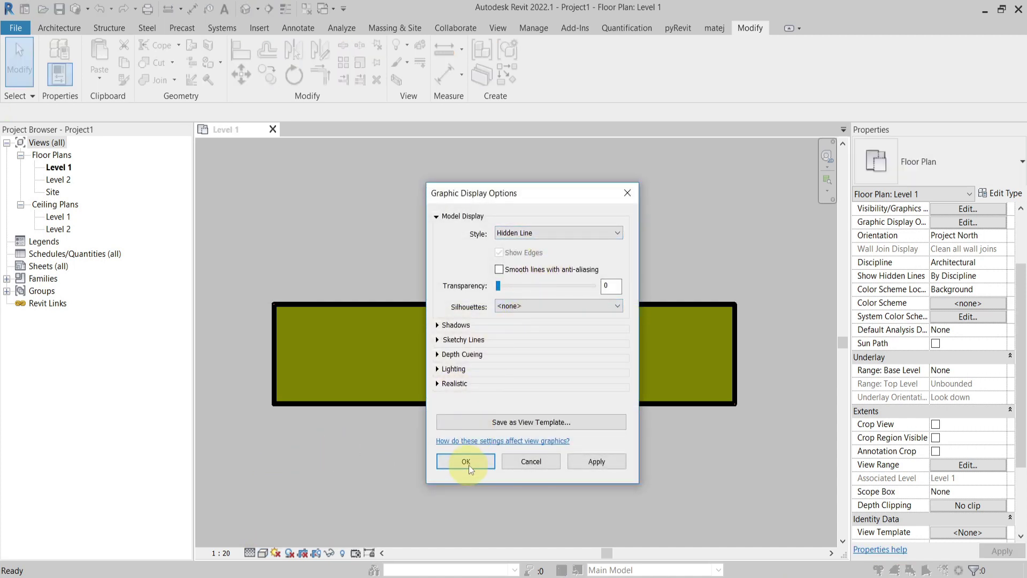
left_click(467, 461)
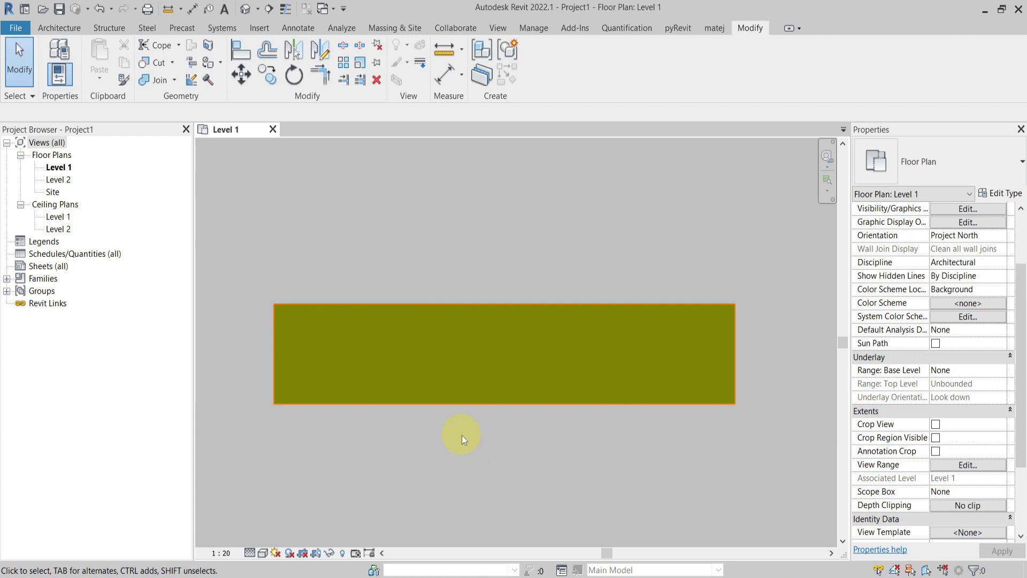
Reset the wall's By Element graphic overrides to their defaults.
right_click(471, 349)
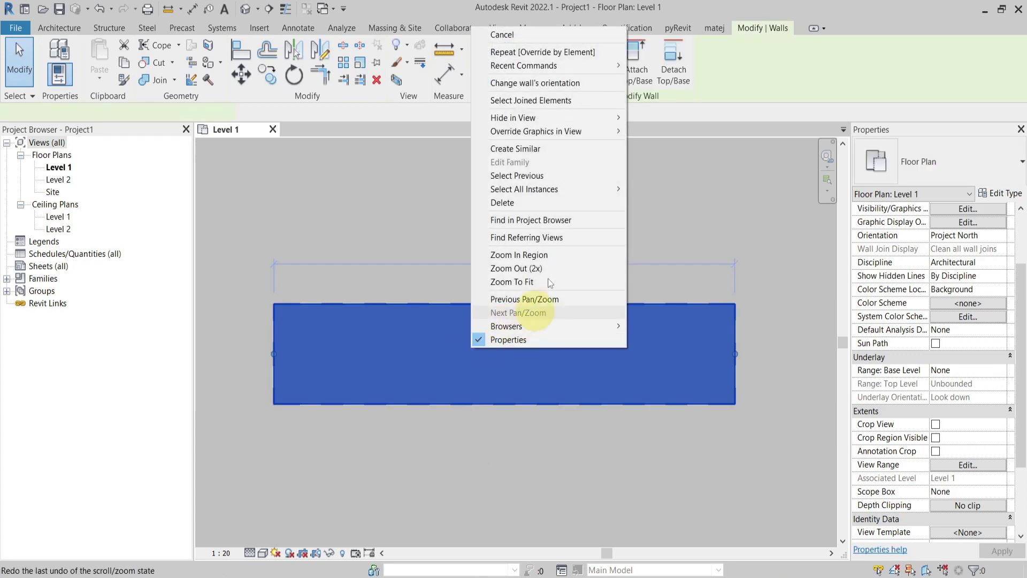
mouse_move(606, 136)
left_click(655, 131)
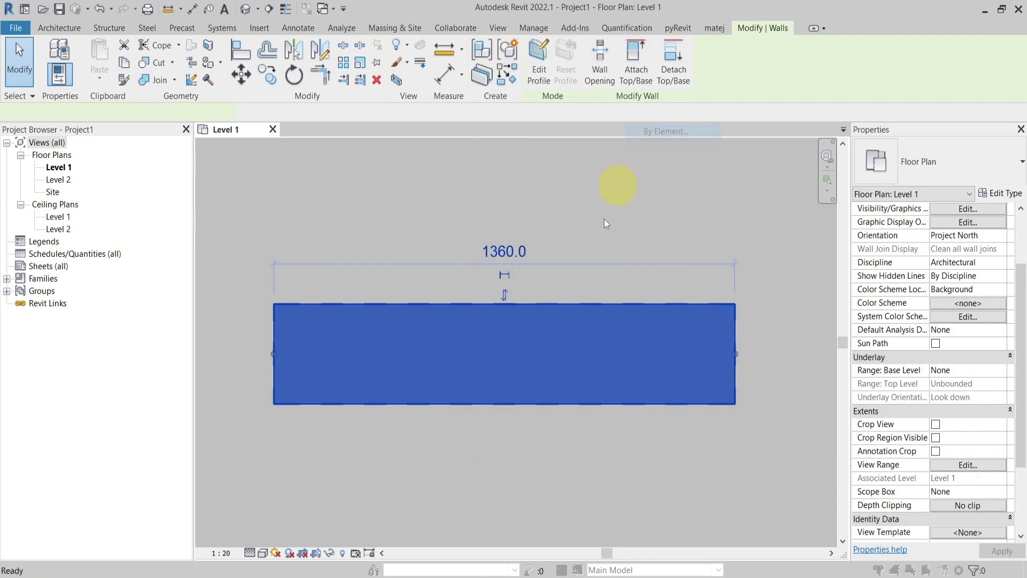
left_click(554, 523)
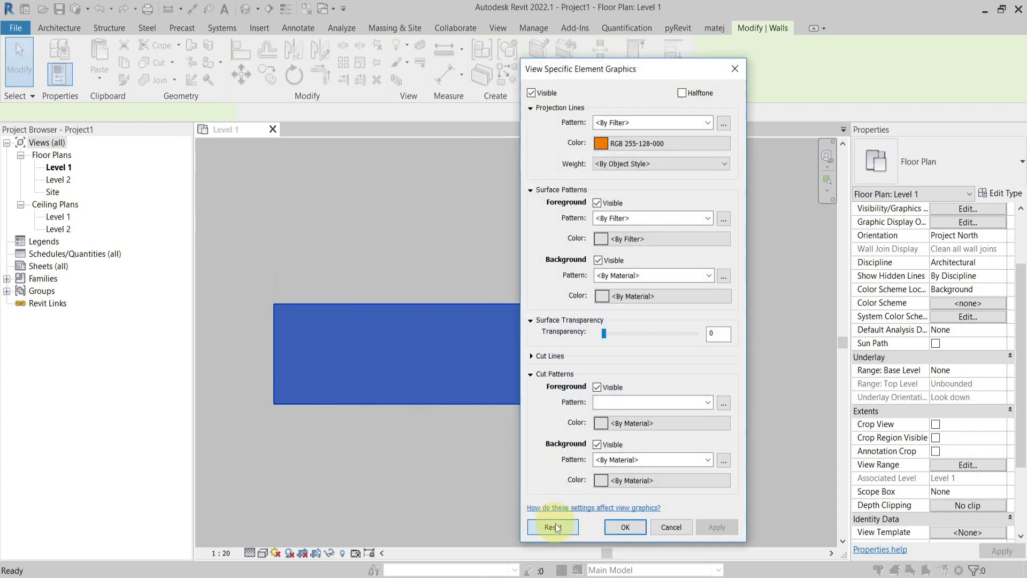
left_click(624, 526)
left_click(470, 447)
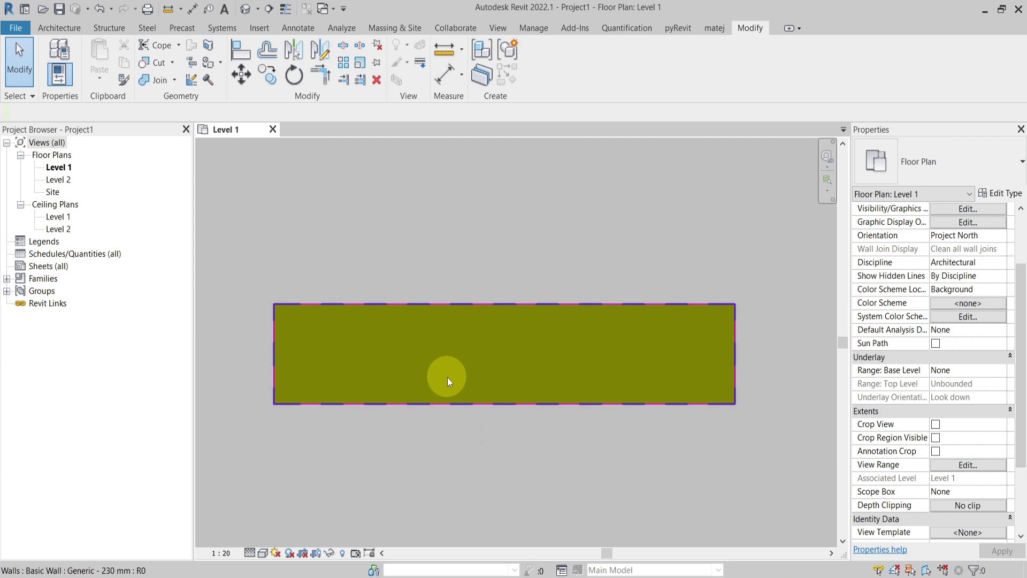
Disable the walls filter in Visibility/Graphics (VG).
key("v")
key("g")
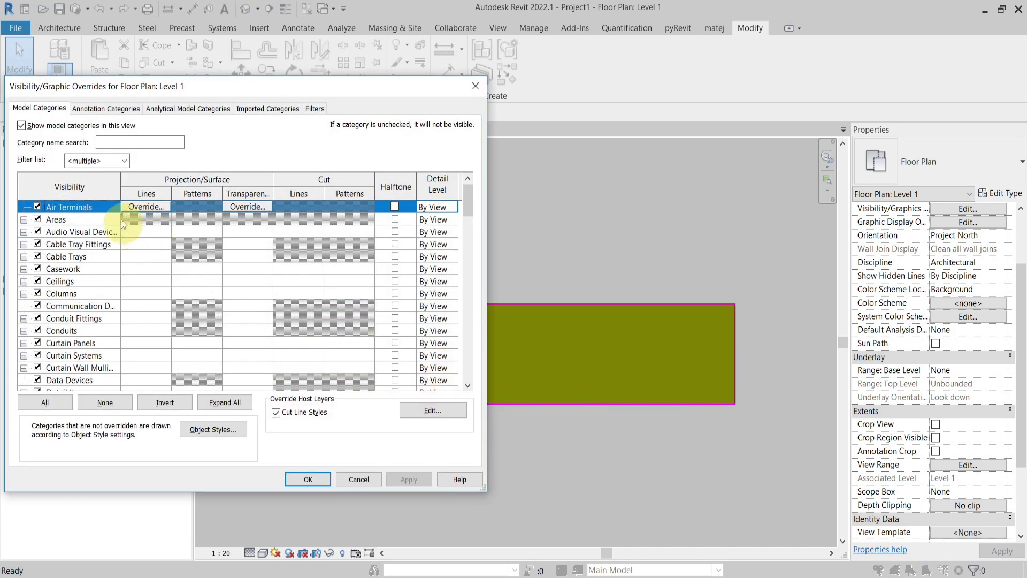
left_click(314, 108)
left_click(130, 170)
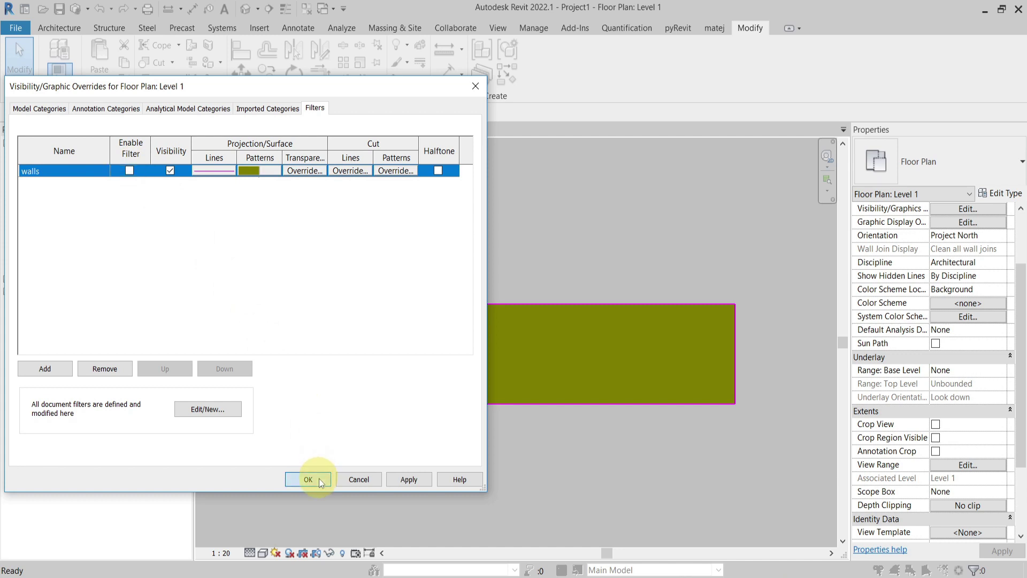
left_click(308, 479)
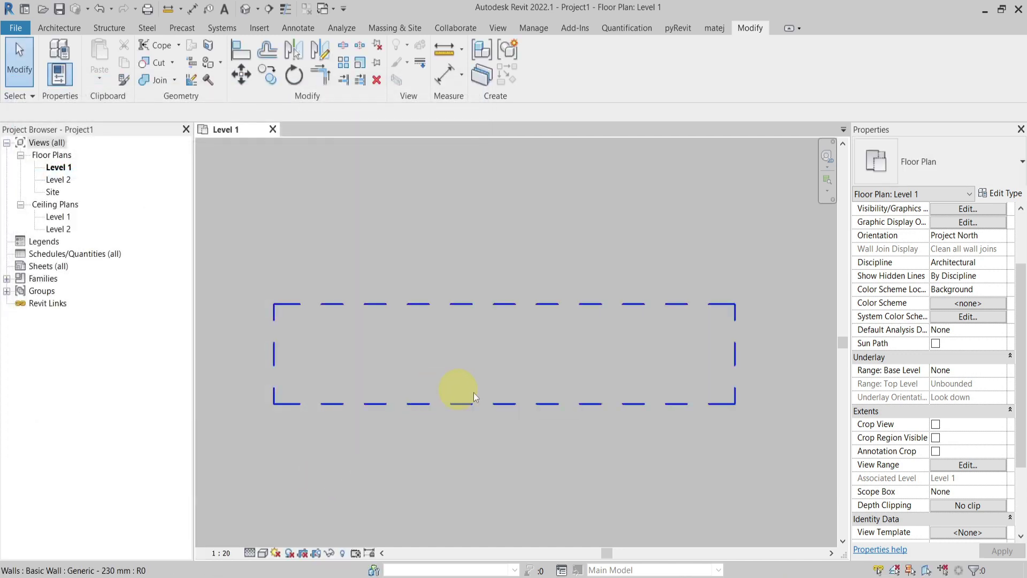
Set the Level 1 view range to cut plane offset 1200 and bottom offset 0.
left_click(941, 467)
double_click(597, 252)
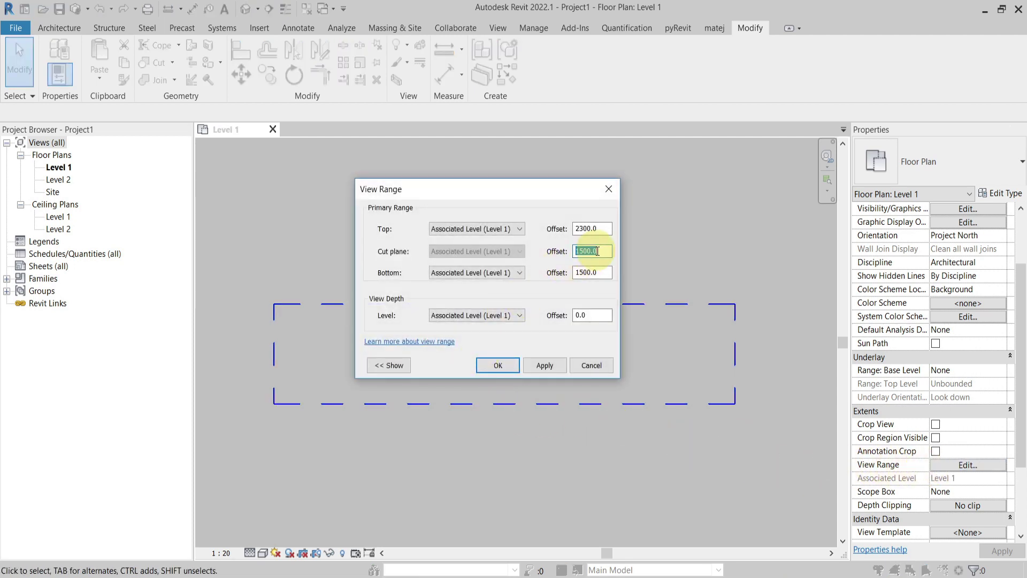
type("1200")
left_click(597, 274)
double_click(598, 274)
type("0")
left_click(498, 366)
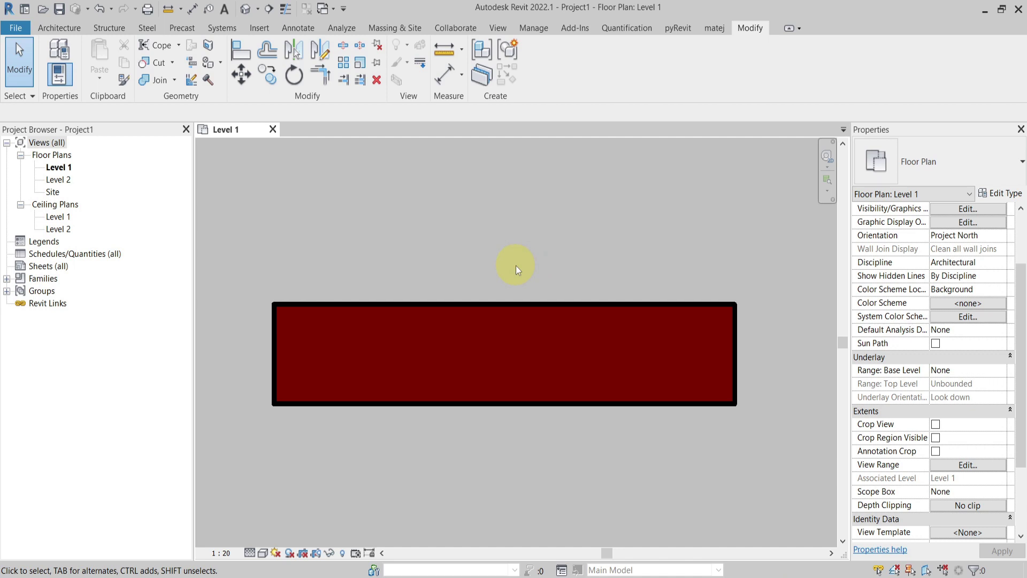
Set the view's Phase Filter to None.
scroll(925, 457, "down", 3)
left_click(965, 506)
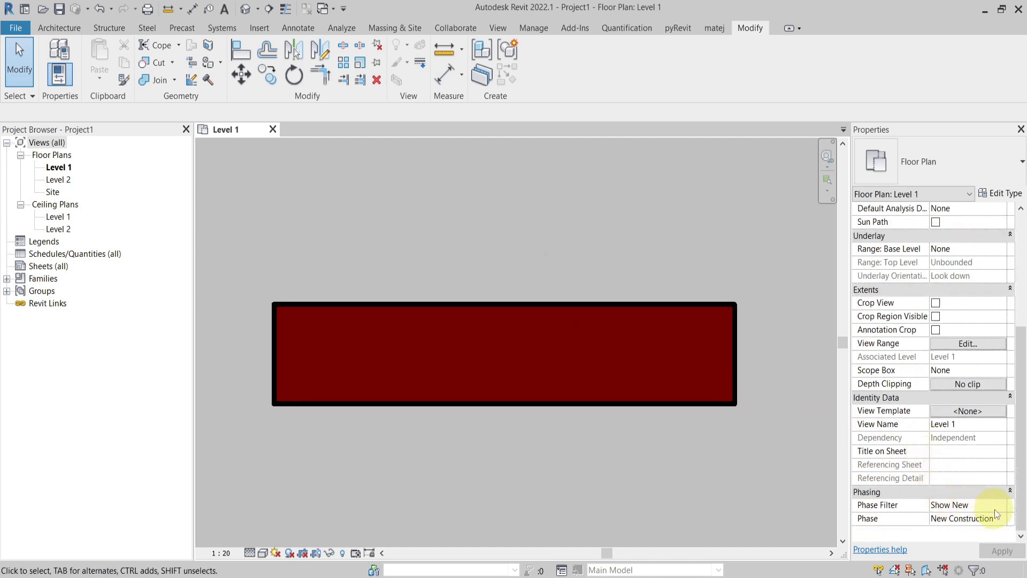
left_click(1001, 505)
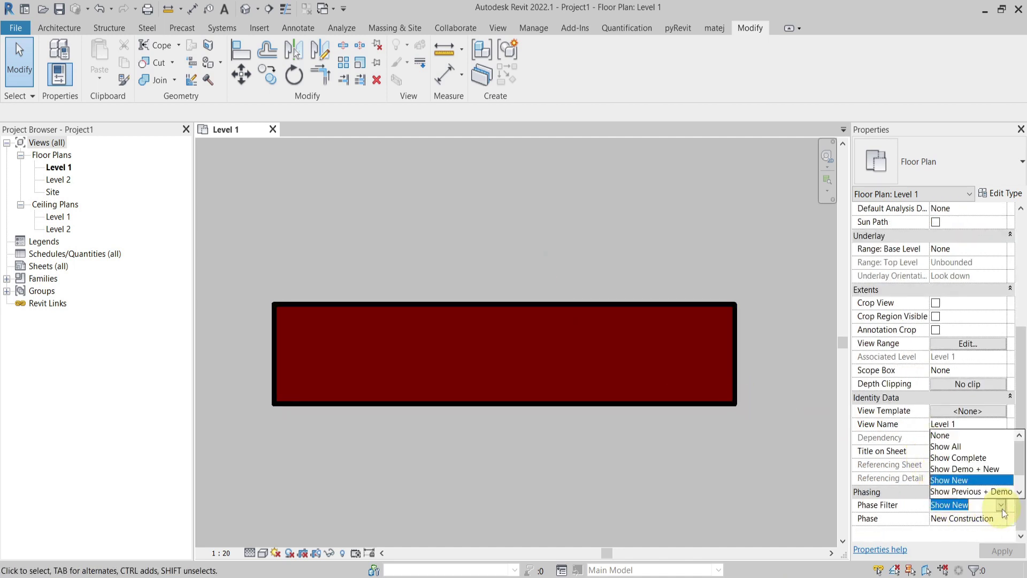
left_click(954, 437)
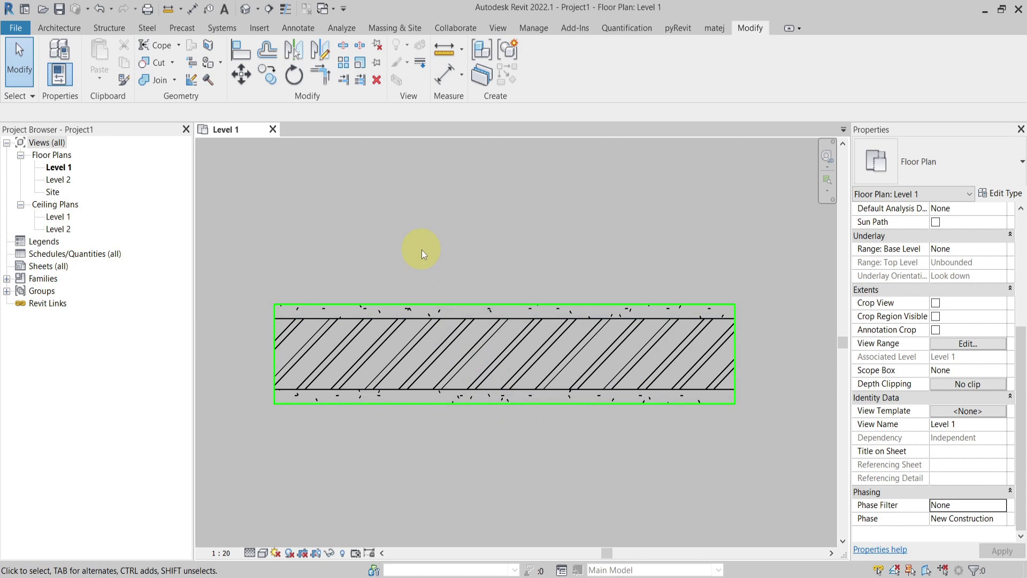
Turn off Cut Line Styles in Visibility/Graphics (VG).
key("v")
key("g")
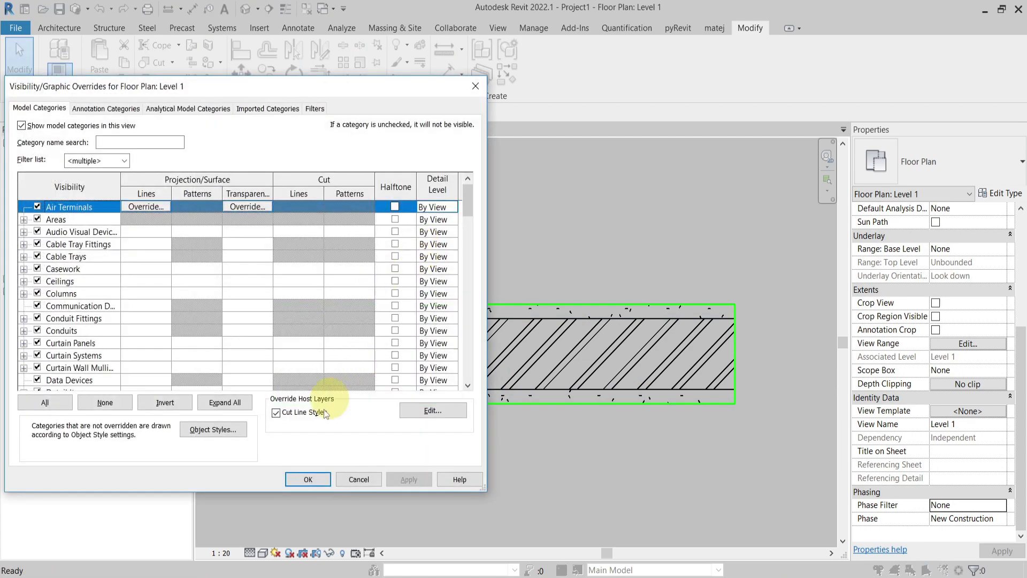
left_click(290, 412)
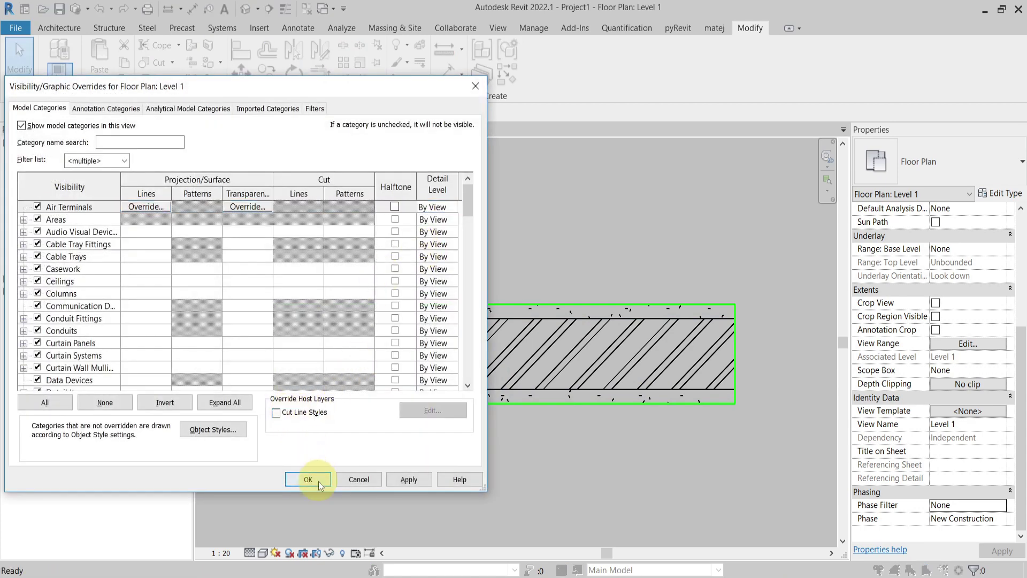
left_click(316, 479)
Clear the red cut line override on the Walls category.
key("v")
key("g")
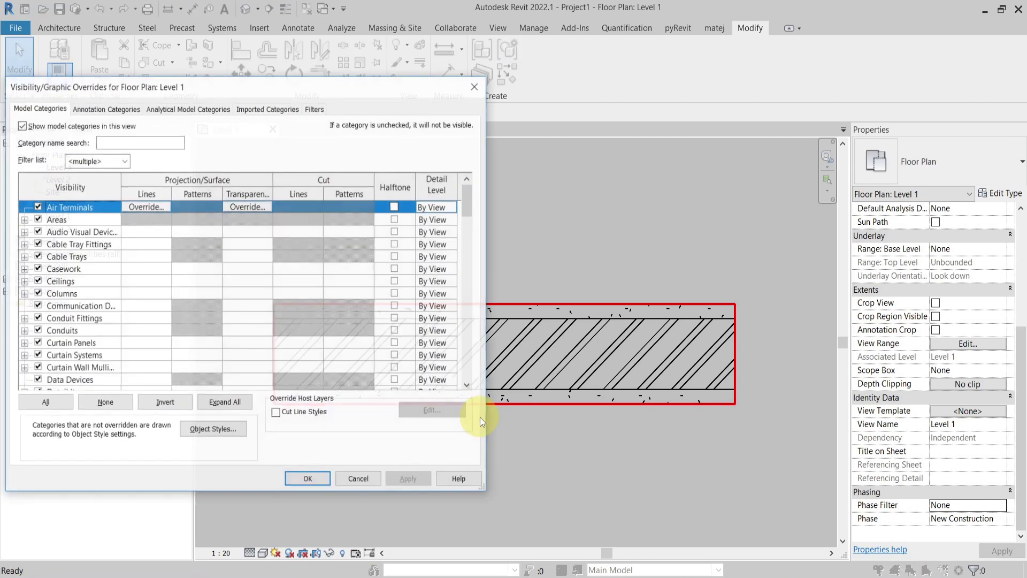
left_click_drag(211, 92, 290, 92)
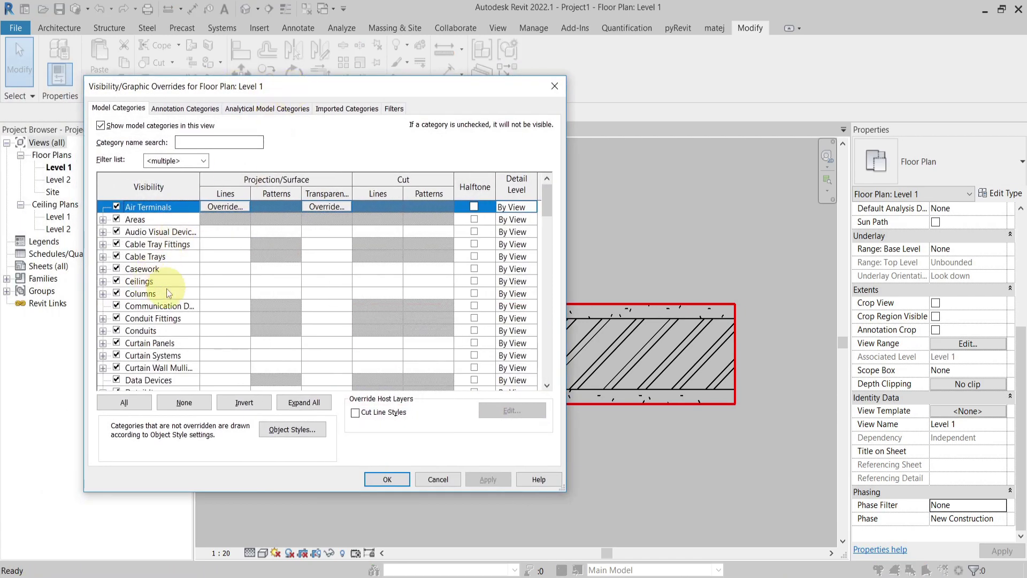
key("w")
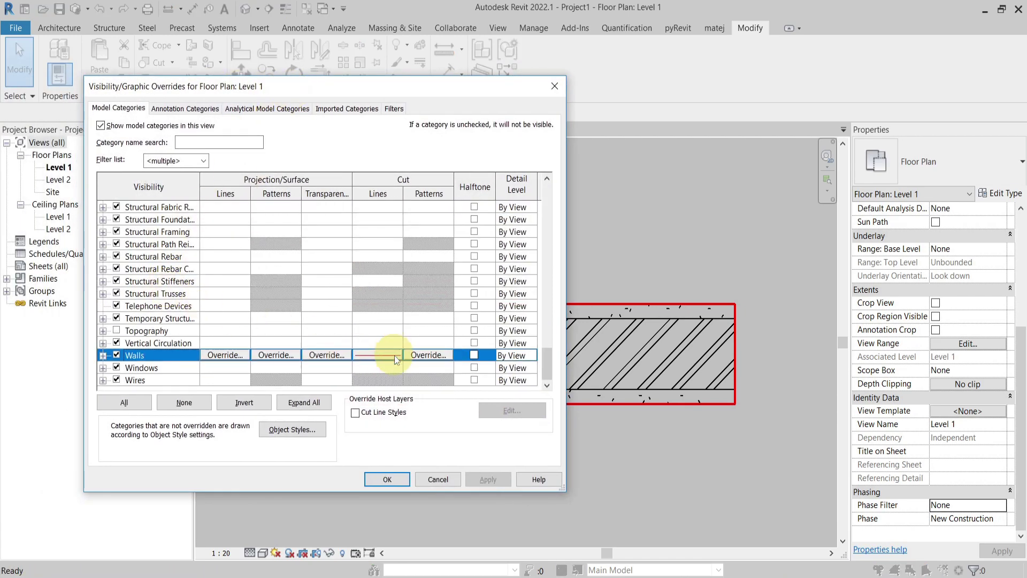
left_click(394, 355)
left_click(274, 343)
left_click(357, 340)
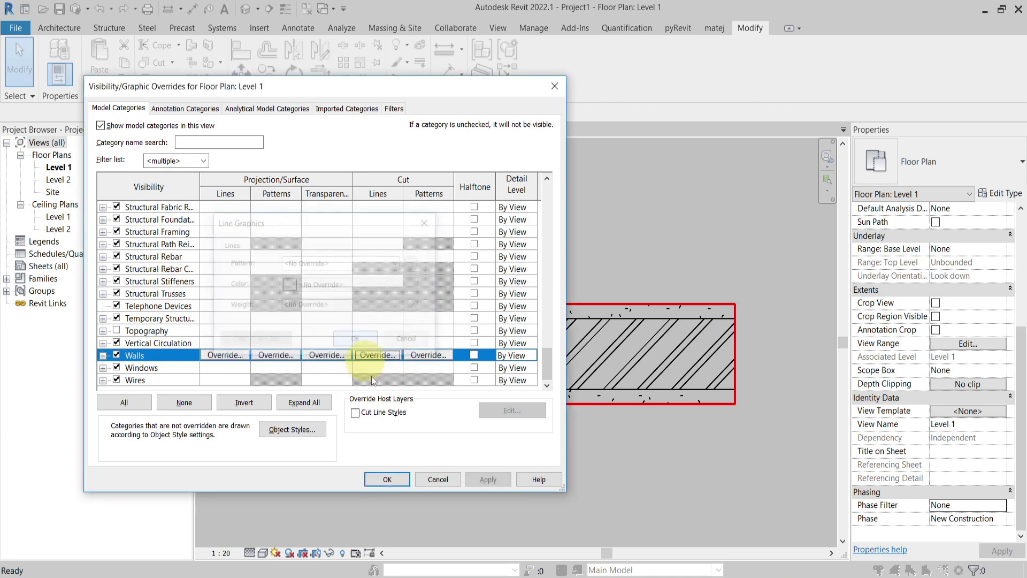
left_click(393, 474)
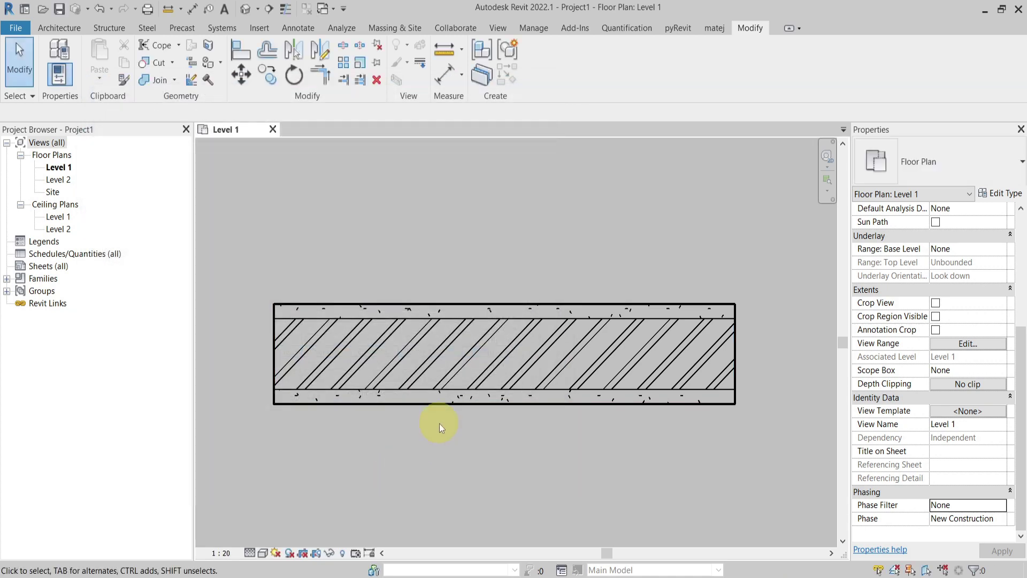